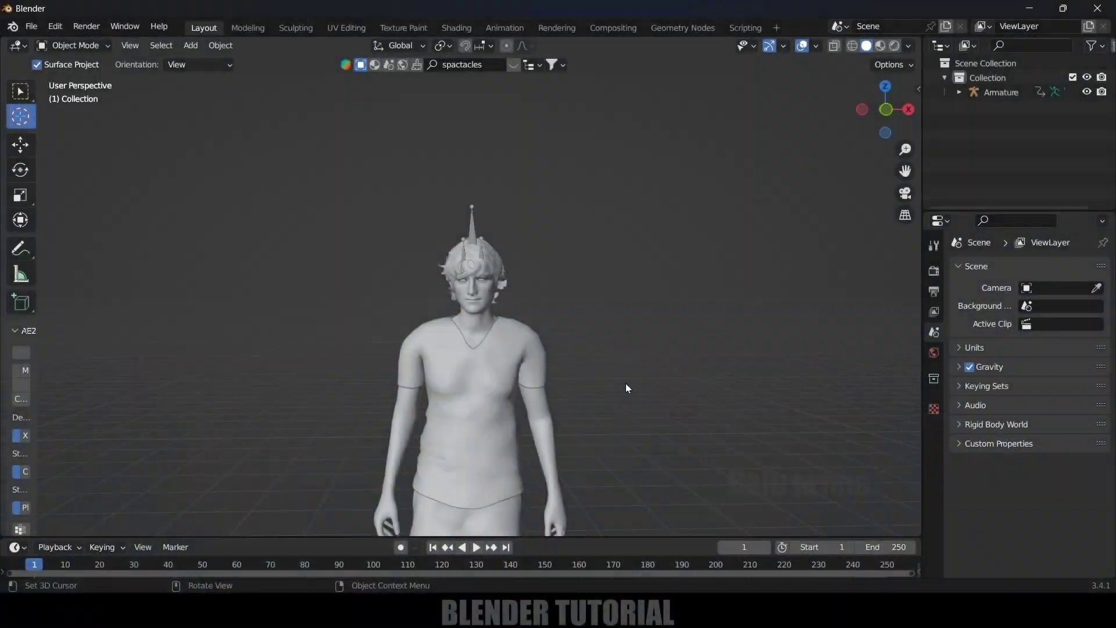
- Play back the character's head-turning animation
{"action": "key", "text": "space"}
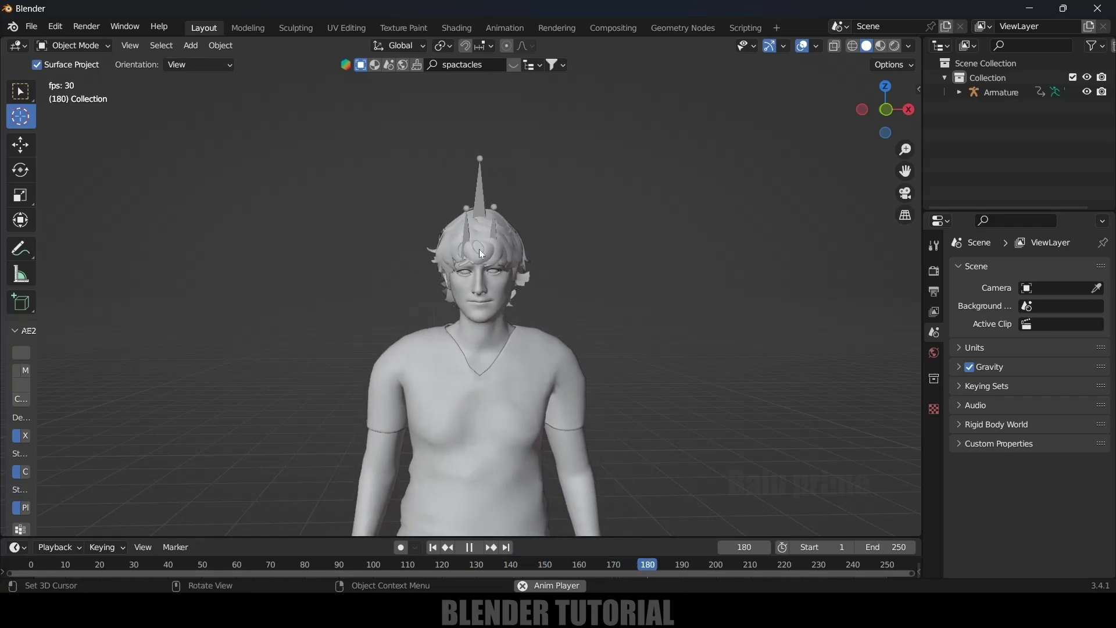
- Stop playback at frame 1, then zoom out and tilt to show the character's feet
{"action": "key", "text": "Escape"}
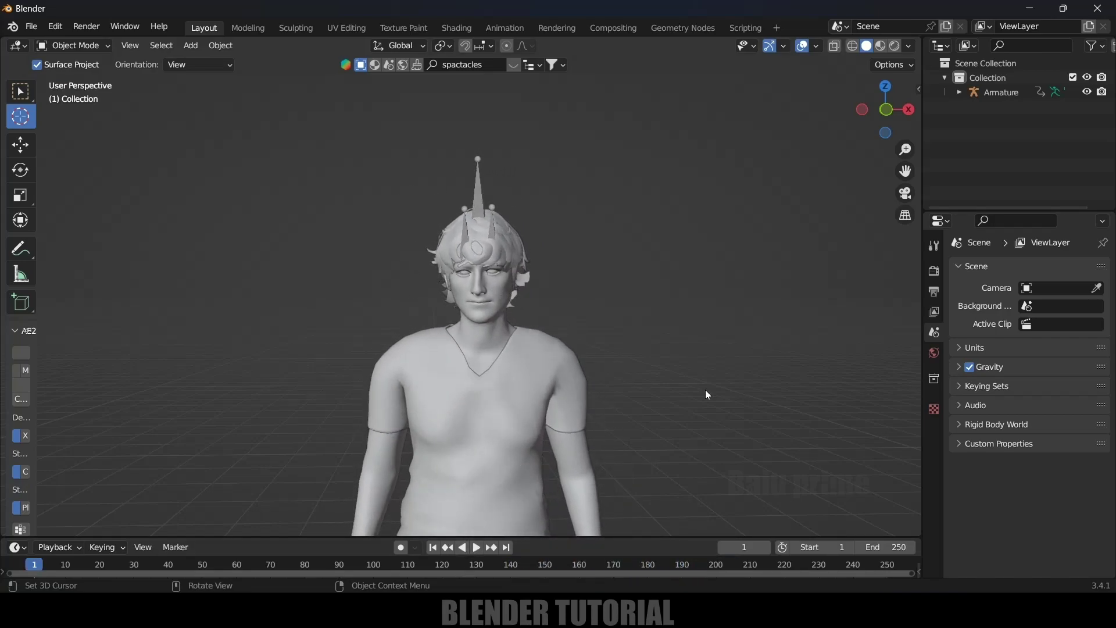
{"action": "scroll", "coordinate": [662, 347], "scroll_direction": "down", "scroll_amount": 3}
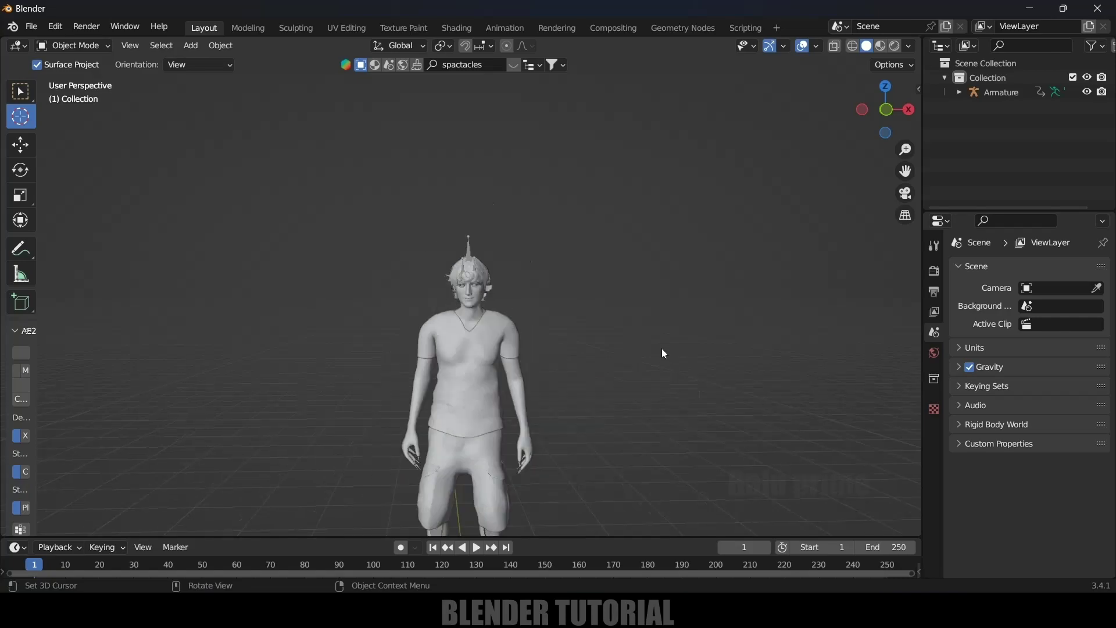
{"action": "middle_click_drag", "start_coordinate": [661, 376], "coordinate": [632, 327]}
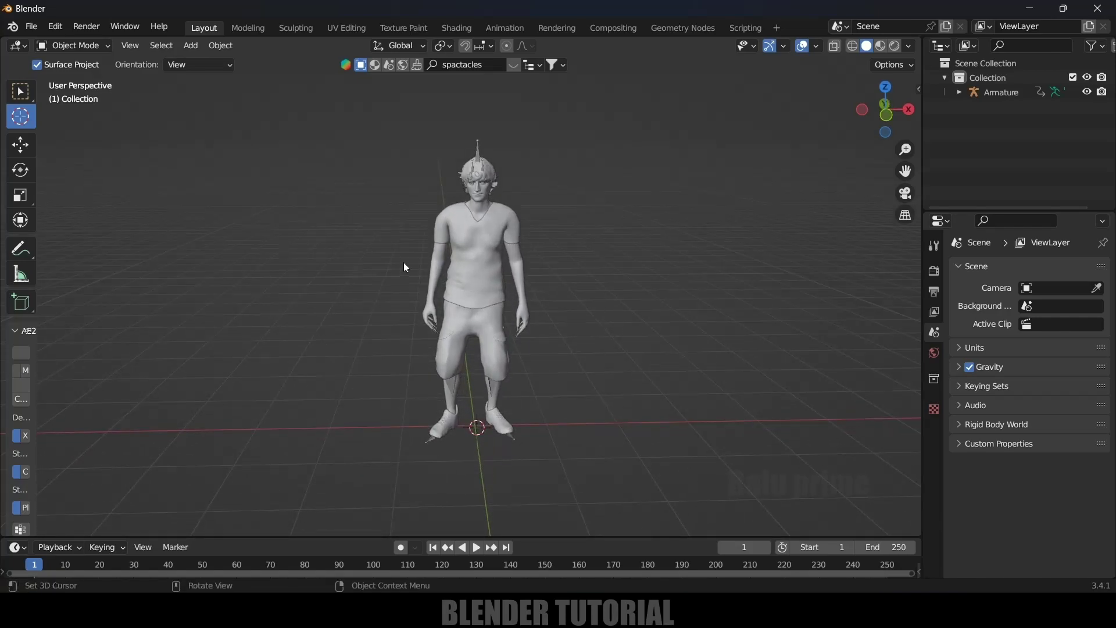
- Import the glasses model from scene.gltf as a glTF 2.0 file
{"action": "left_click", "coordinate": [31, 26]}
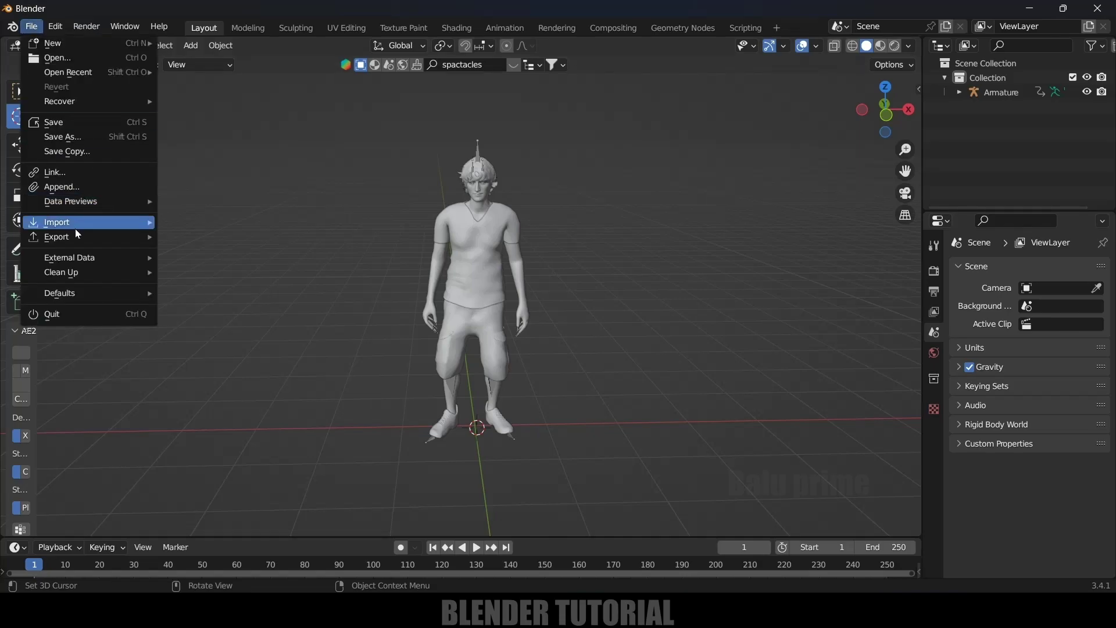
{"action": "mouse_move", "coordinate": [75, 229]}
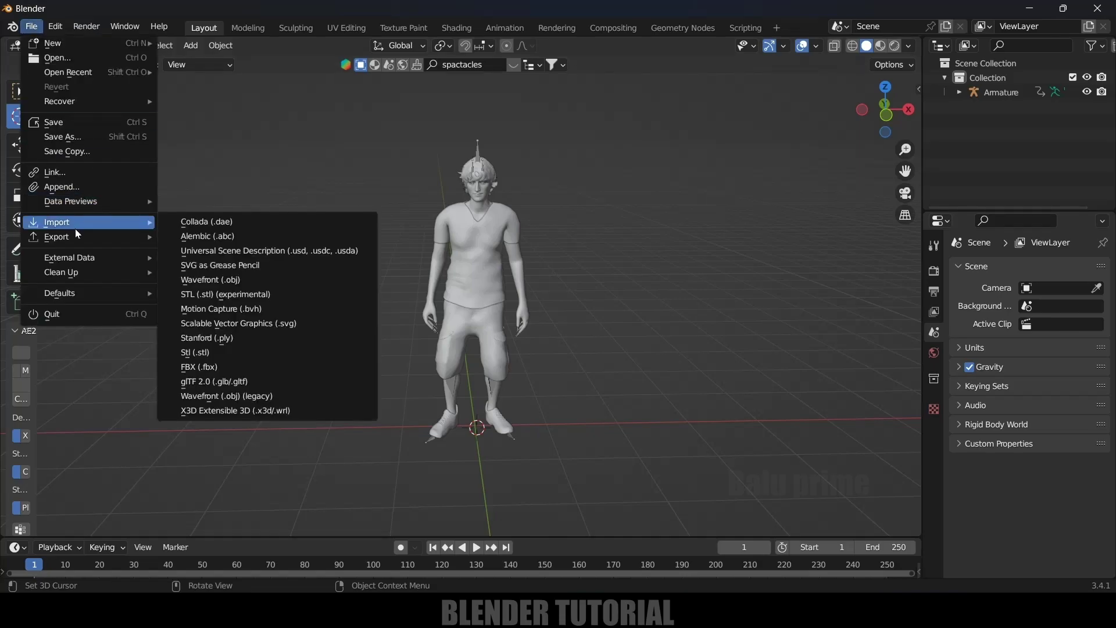
{"action": "left_click", "coordinate": [246, 380]}
{"action": "left_click", "coordinate": [325, 175]}
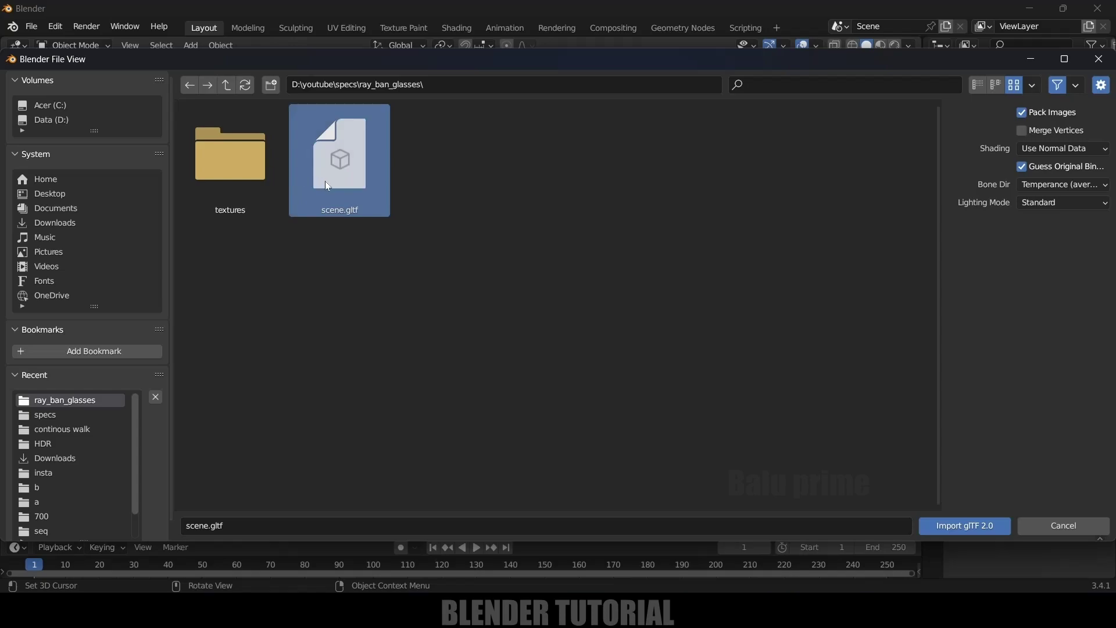
{"action": "left_click", "coordinate": [977, 523]}
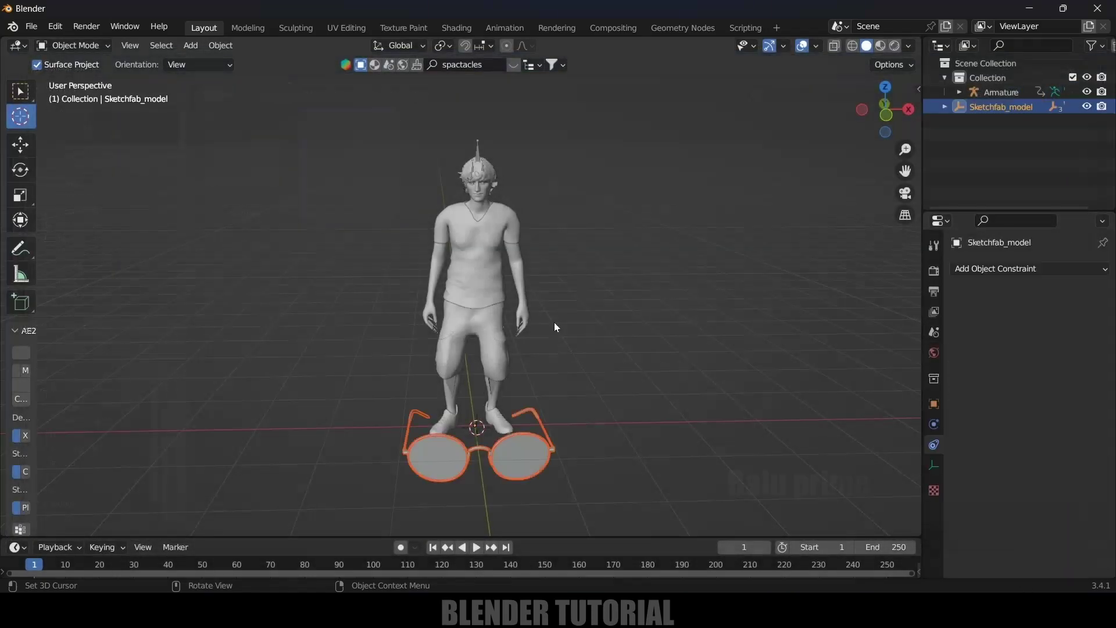
- Raise the glasses to chest height left of the character, undoing an accidental duplicate
{"action": "mouse_move", "coordinate": [497, 451]}
{"action": "middle_mouse_down"}
{"action": "mouse_move", "coordinate": [514, 452]}
{"action": "mouse_move", "coordinate": [482, 446]}
{"action": "middle_mouse_up"}
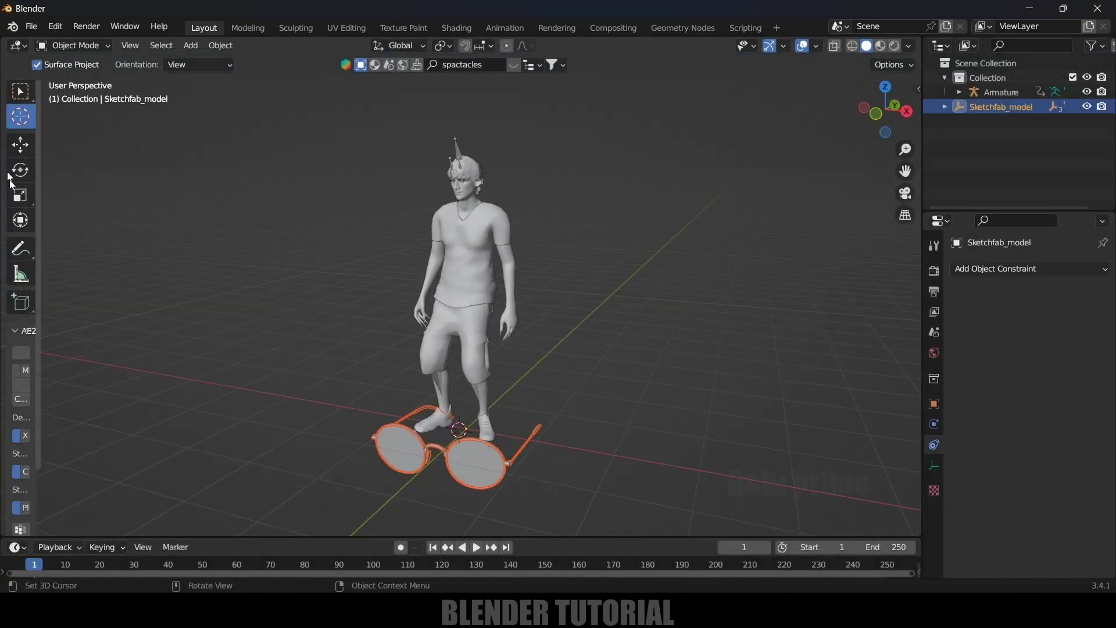
{"action": "left_click", "coordinate": [24, 144]}
{"action": "left_click_drag", "start_coordinate": [502, 393], "coordinate": [384, 227]}
{"action": "middle_click_drag", "start_coordinate": [422, 329], "coordinate": [378, 296]}
{"action": "left_click", "coordinate": [343, 242]}
{"action": "key", "text": "shift+d"}
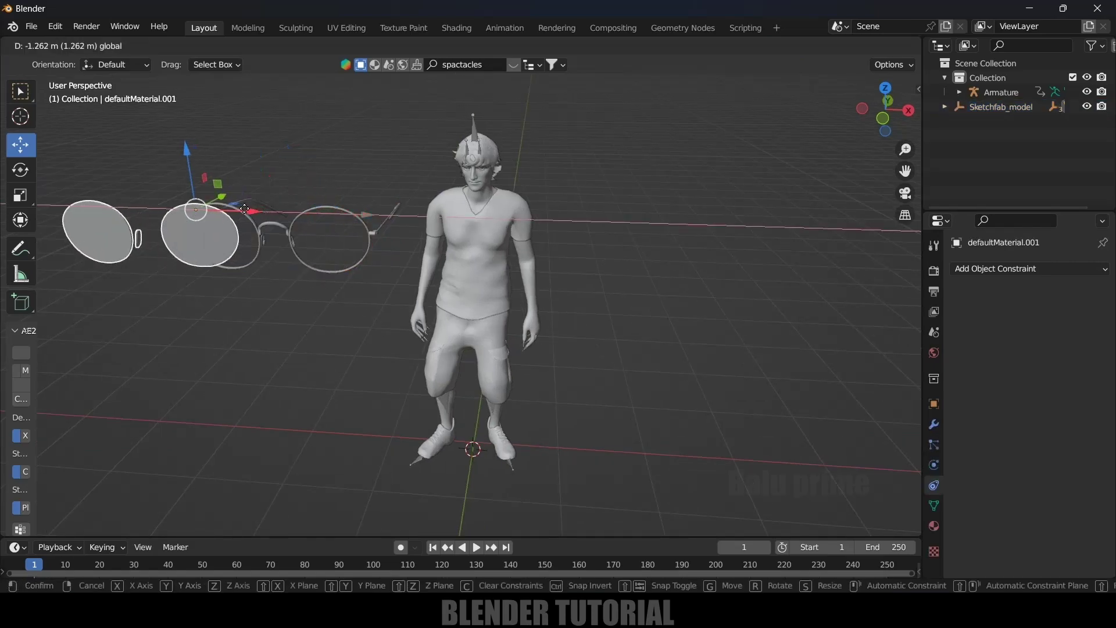
{"action": "left_click", "coordinate": [294, 270]}
{"action": "key", "text": "ctrl+z"}
- Box-select the whole glasses model and nudge it along the X axis
{"action": "middle_click_drag", "start_coordinate": [283, 322], "coordinate": [288, 322]}
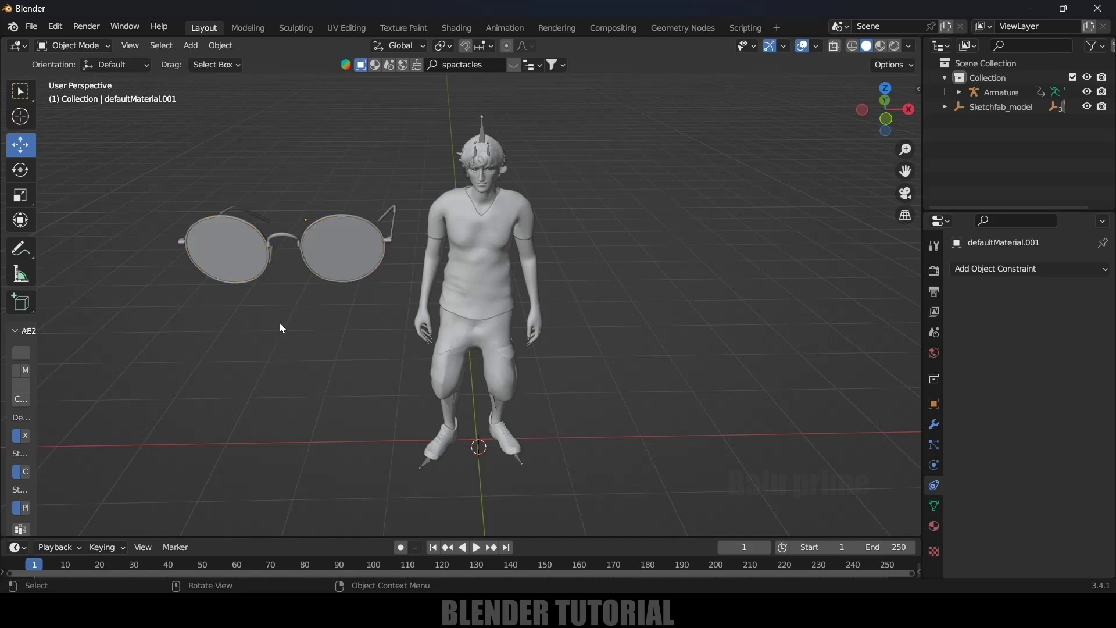
{"action": "left_click", "coordinate": [281, 239]}
{"action": "left_click_drag", "start_coordinate": [118, 157], "coordinate": [400, 329]}
{"action": "key", "text": "ctrl"}
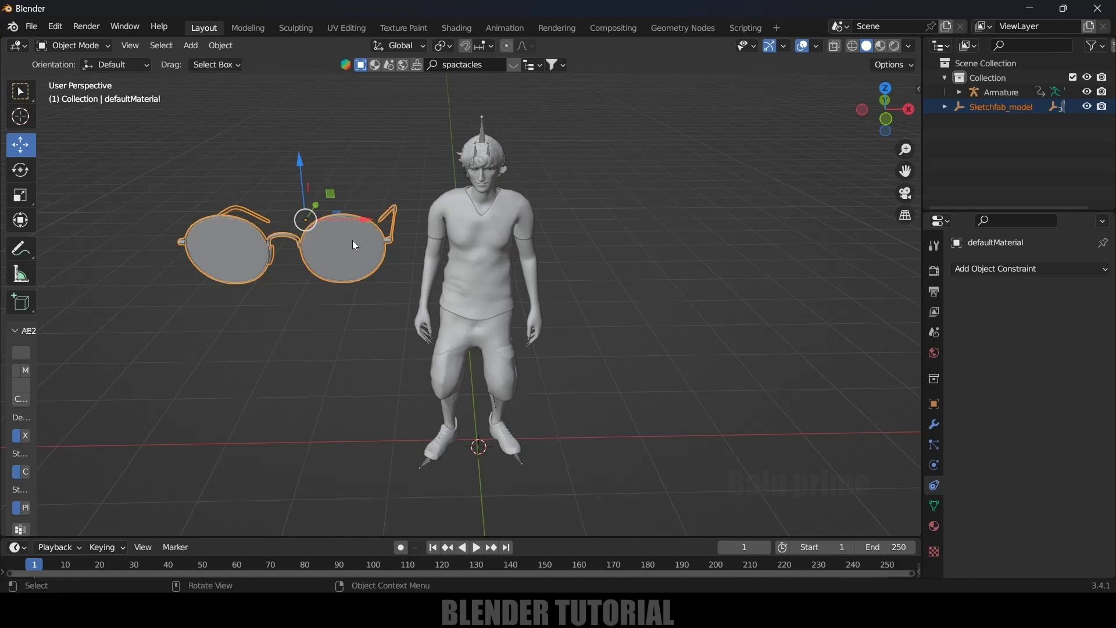
{"action": "left_click_drag", "start_coordinate": [393, 220], "coordinate": [378, 314]}
{"action": "middle_click_drag", "start_coordinate": [378, 314], "coordinate": [289, 335]}
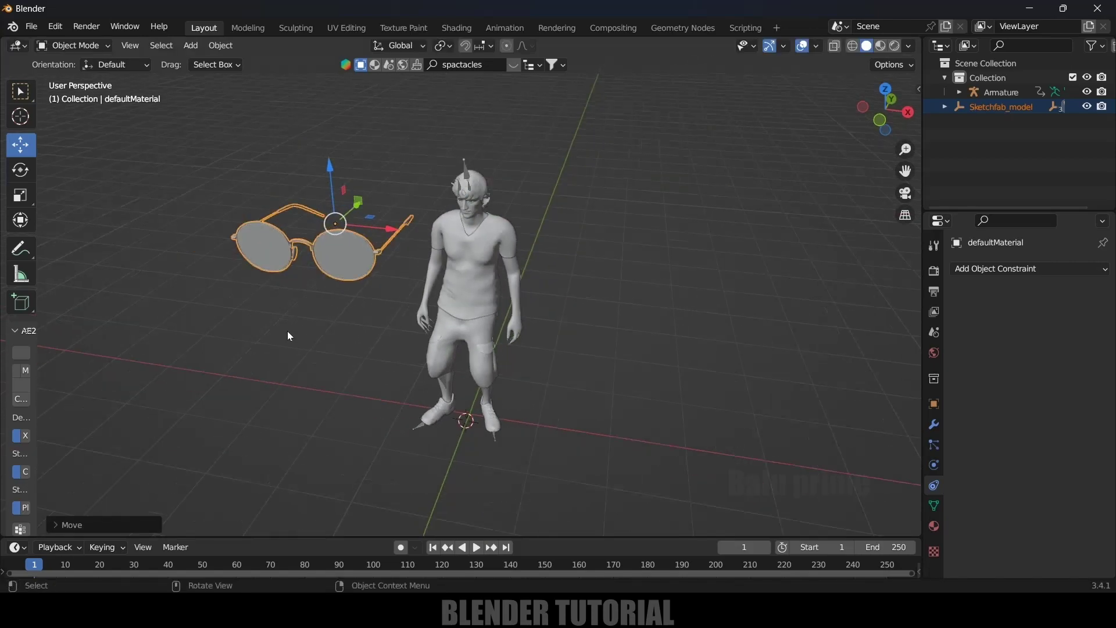
- Add a single-bone armature and move it along X, then up along Z toward the glasses
{"action": "left_click", "coordinate": [191, 46]}
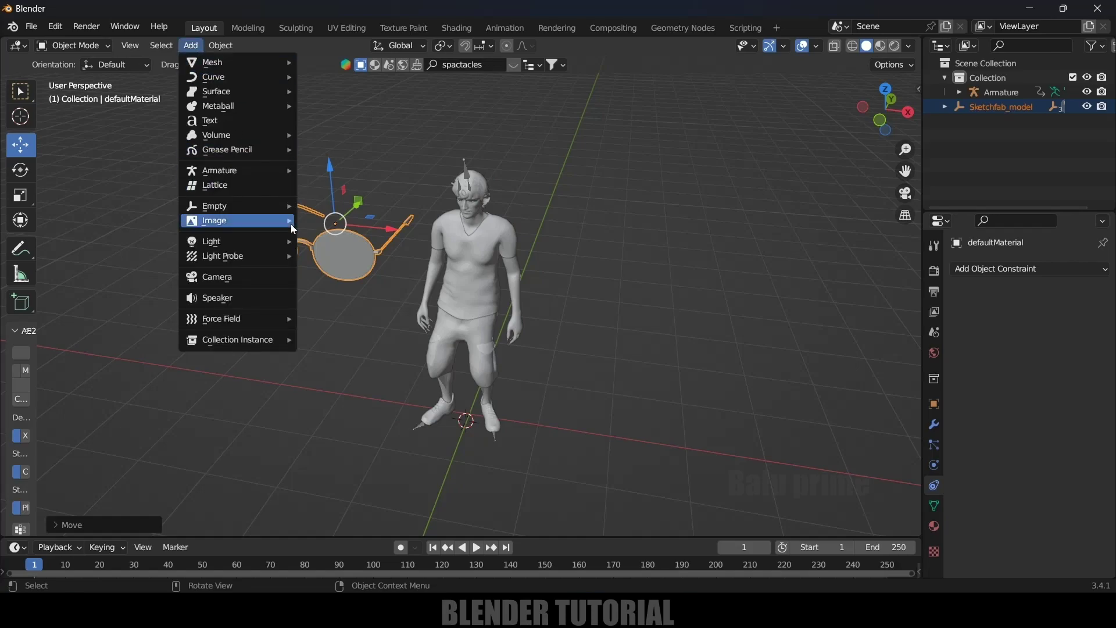
{"action": "mouse_move", "coordinate": [229, 172]}
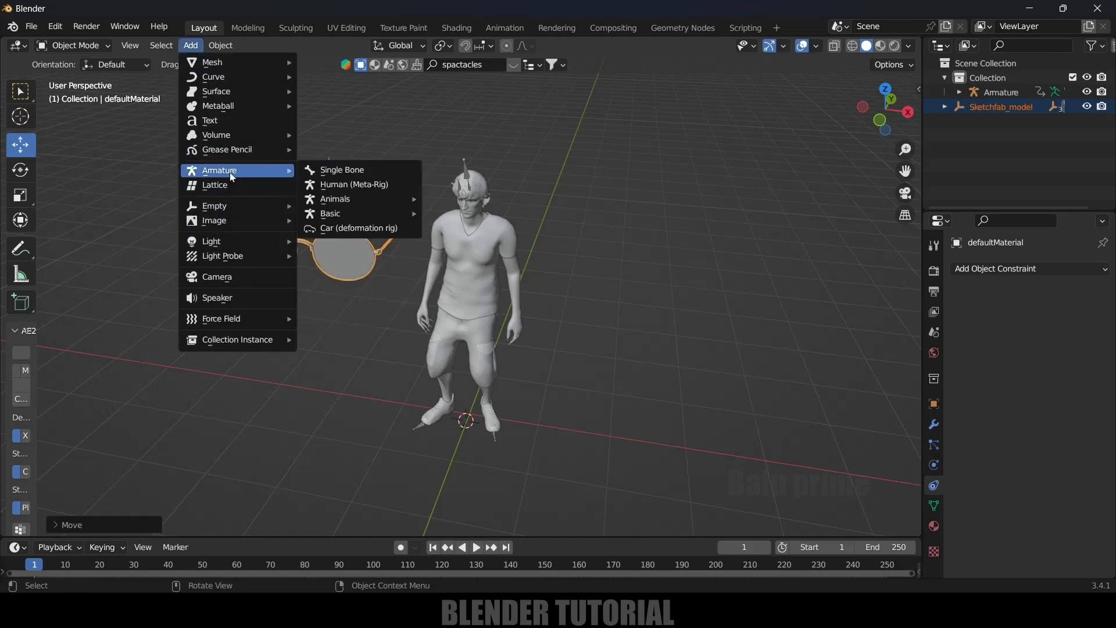
{"action": "left_click", "coordinate": [344, 172]}
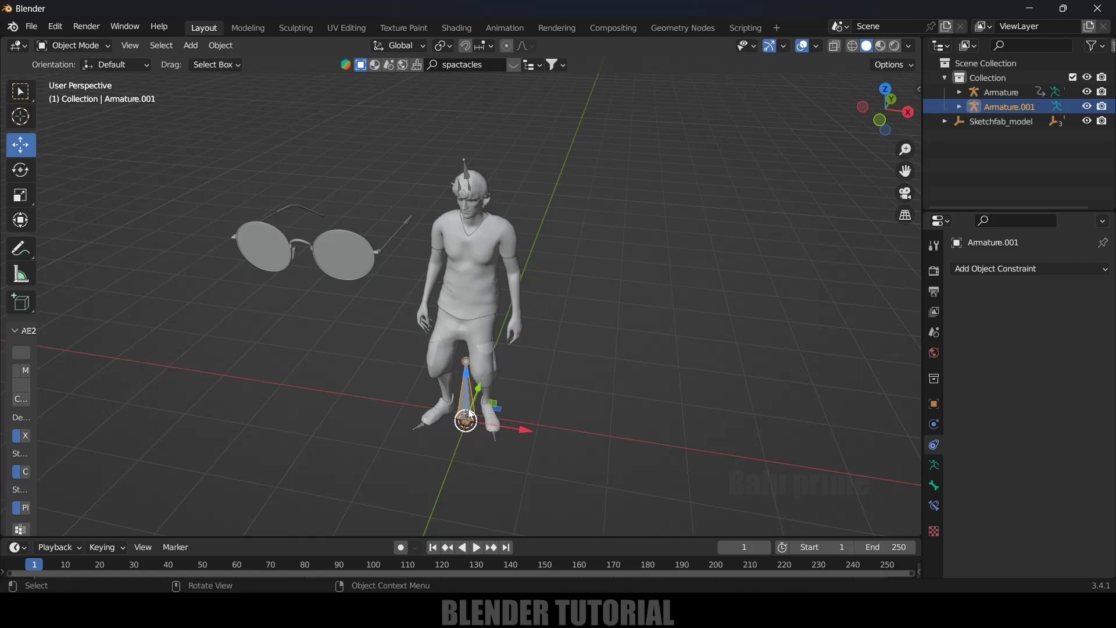
{"action": "key", "text": "g"}
{"action": "key", "text": "x"}
{"action": "left_click", "coordinate": [356, 394]}
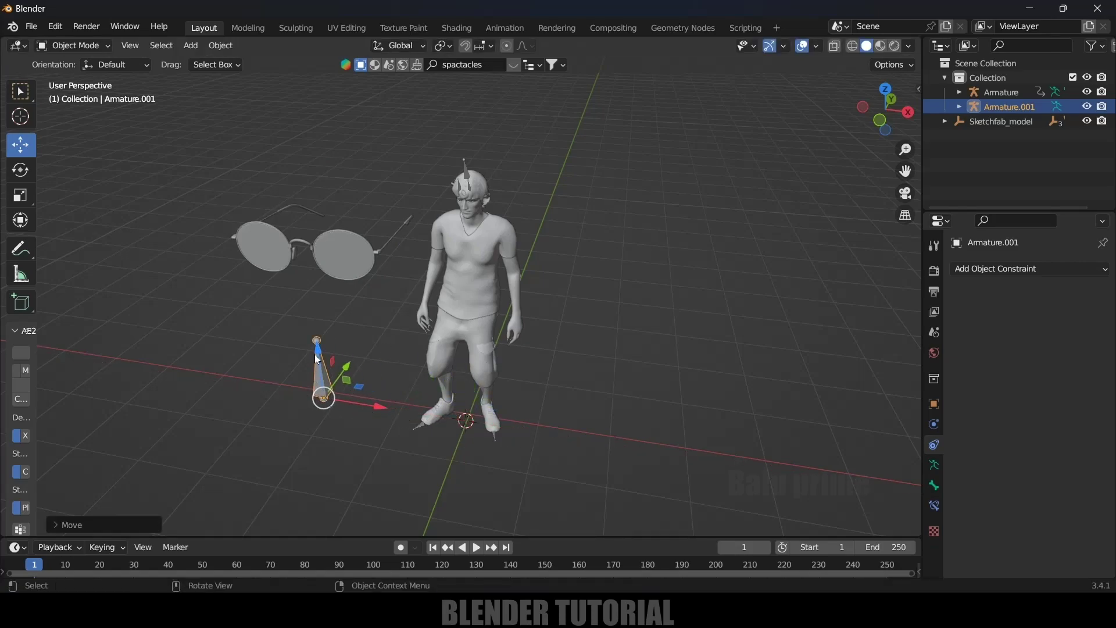
{"action": "key", "text": "g"}
{"action": "key", "text": "z"}
{"action": "left_click", "coordinate": [274, 333]}
- Place the bone at the bridge between the lenses, then select the glasses
{"action": "middle_click_drag", "start_coordinate": [274, 332], "coordinate": [497, 342]}
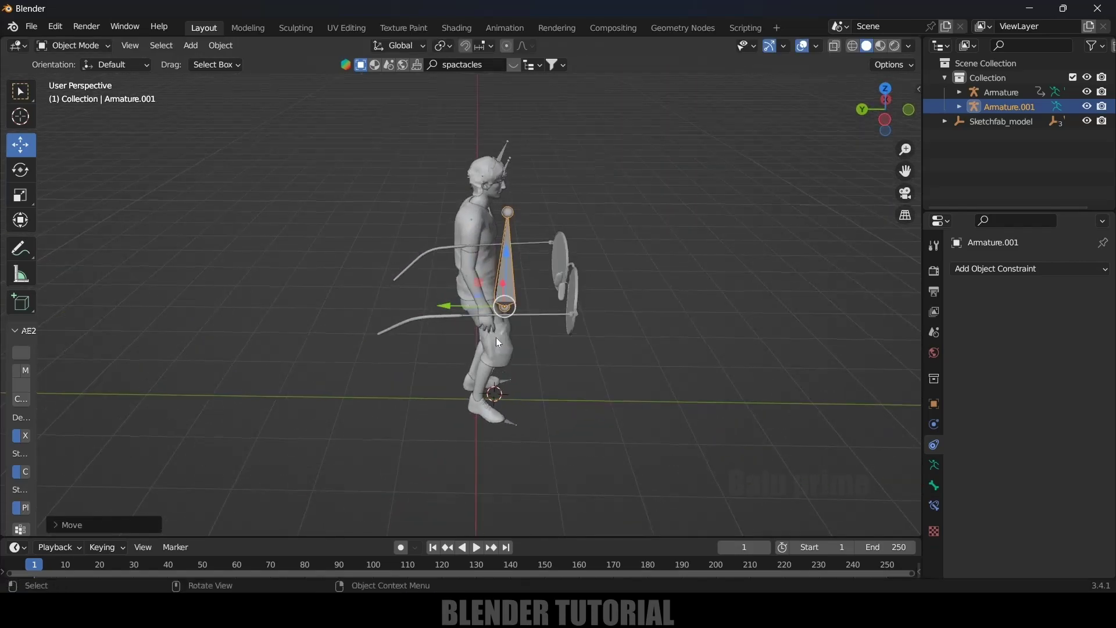
{"action": "middle_click_drag", "start_coordinate": [454, 309], "coordinate": [364, 153]}
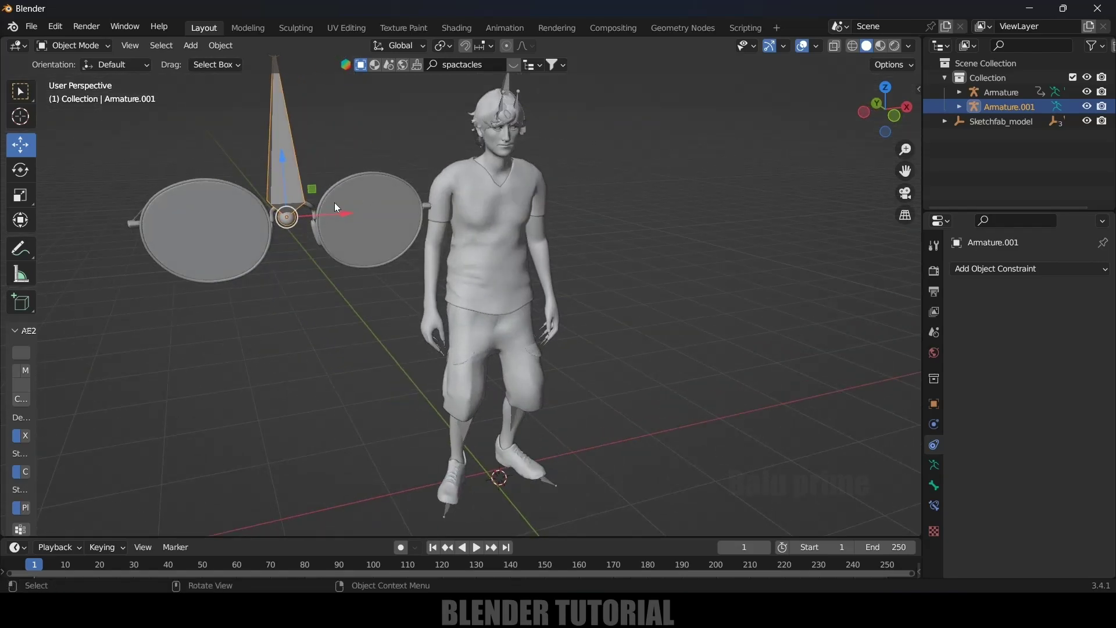
{"action": "left_click_drag", "start_coordinate": [350, 212], "coordinate": [363, 208]}
{"action": "key", "text": "g"}
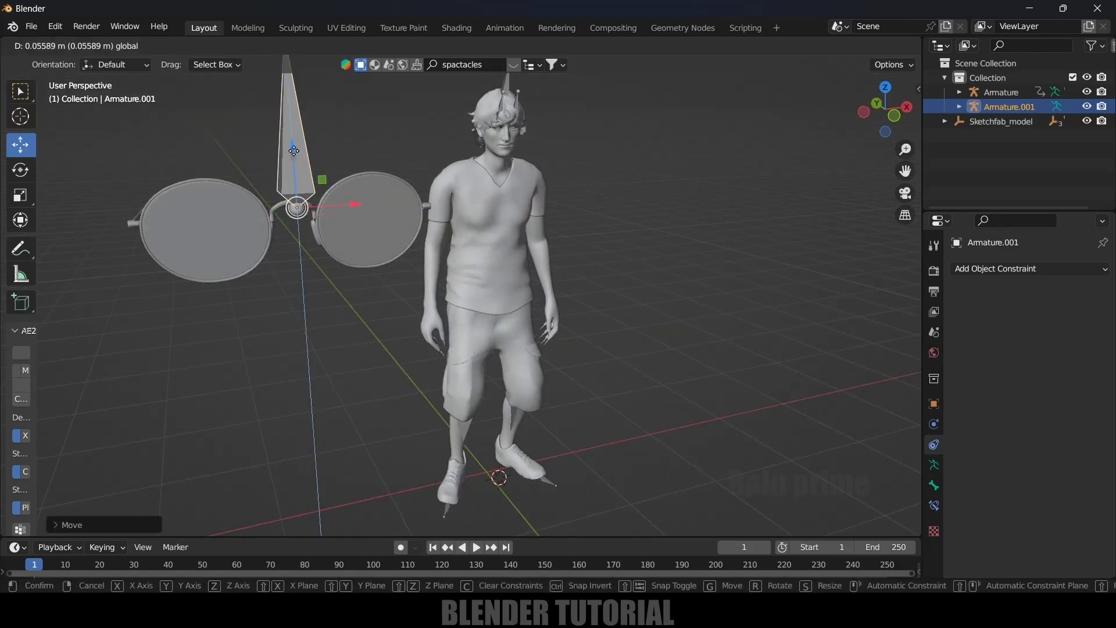
{"action": "left_click", "coordinate": [235, 304]}
{"action": "left_click", "coordinate": [197, 253]}
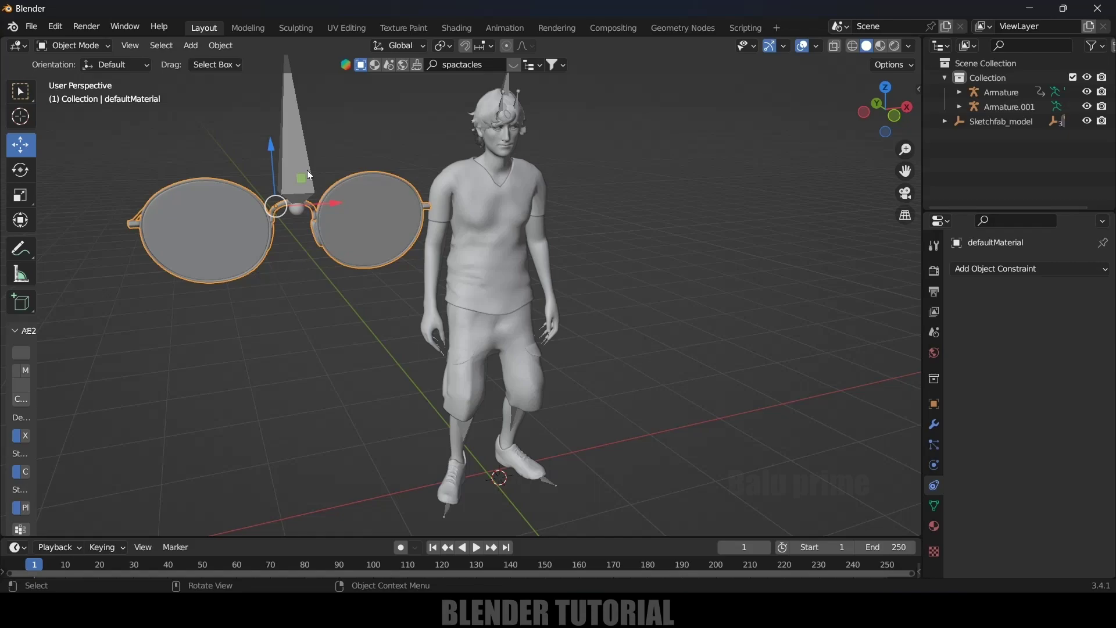
- Parent the glasses to Armature.001 with Object (Keep Transform), then move the armature left
{"action": "left_click", "coordinate": [297, 135], "text": "shift"}
{"action": "scroll", "coordinate": [287, 345], "scroll_direction": "down", "scroll_amount": 2}
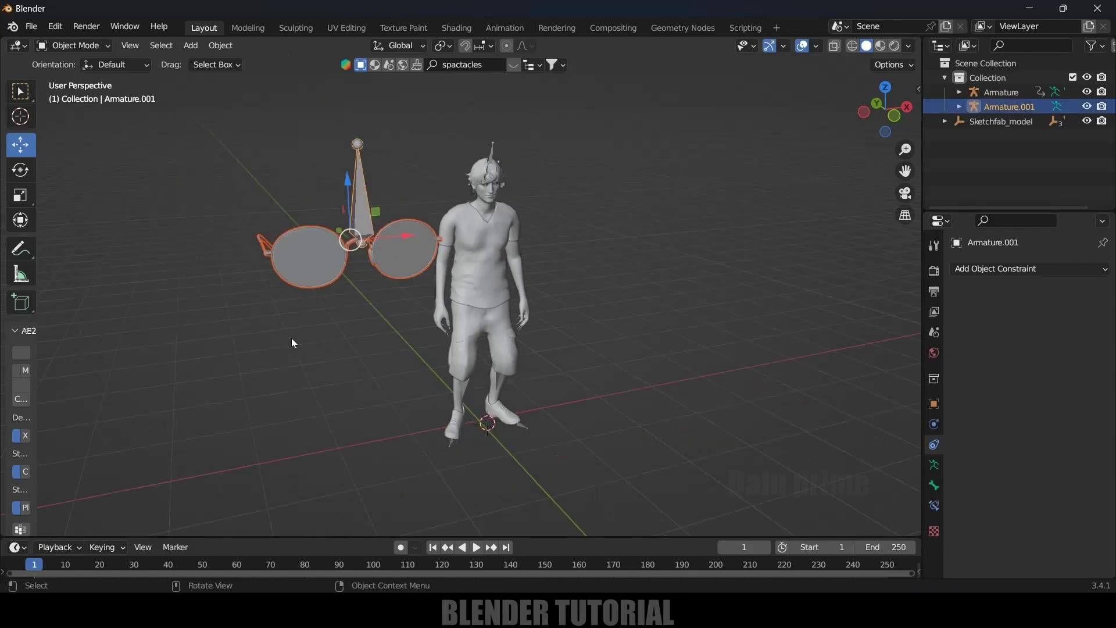
{"action": "key", "text": "ctrl+p"}
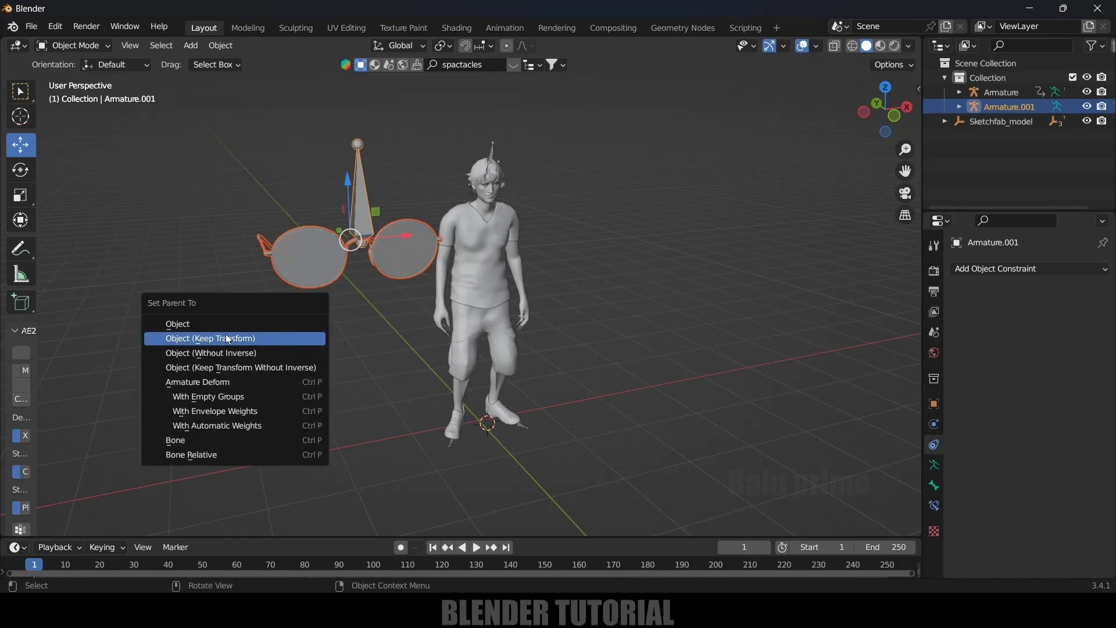
{"action": "left_click", "coordinate": [193, 323]}
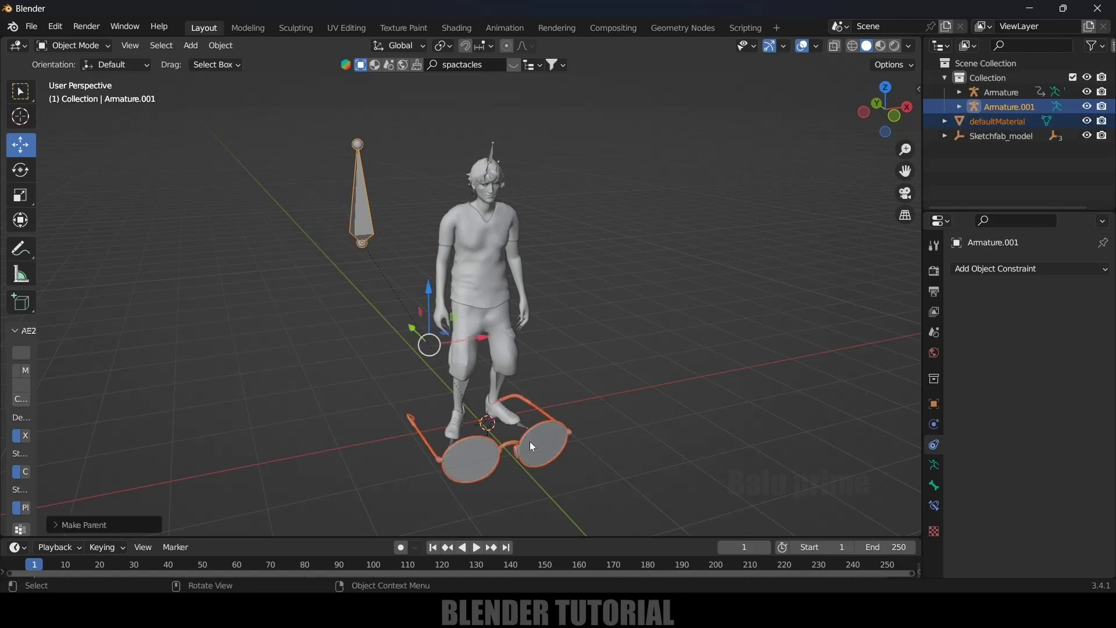
{"action": "key", "text": "ctrl+z"}
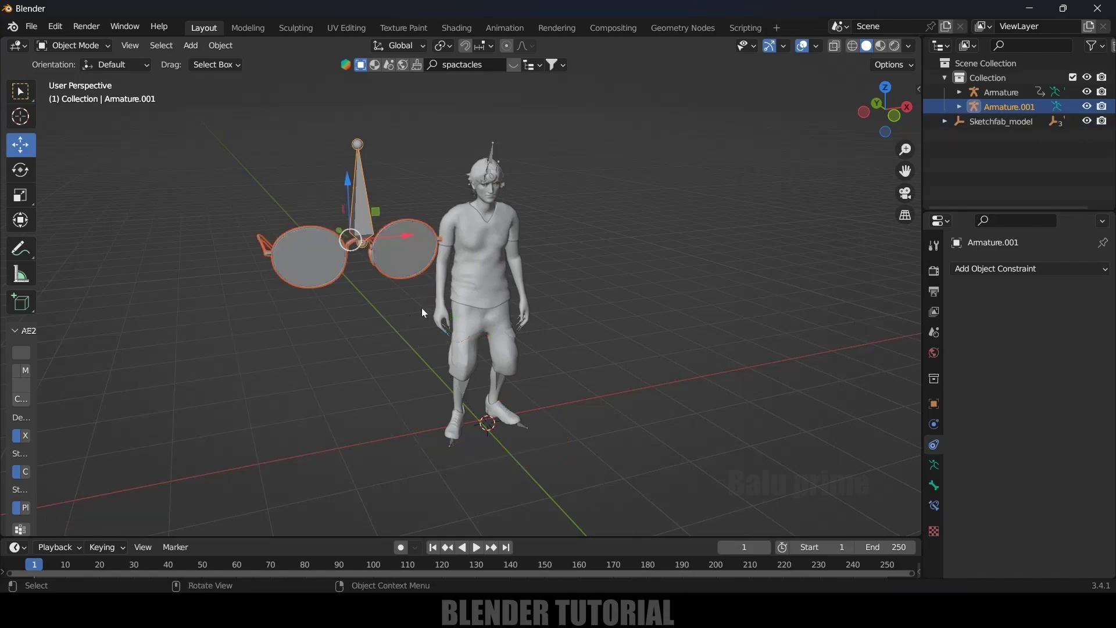
{"action": "key", "text": "ctrl+p"}
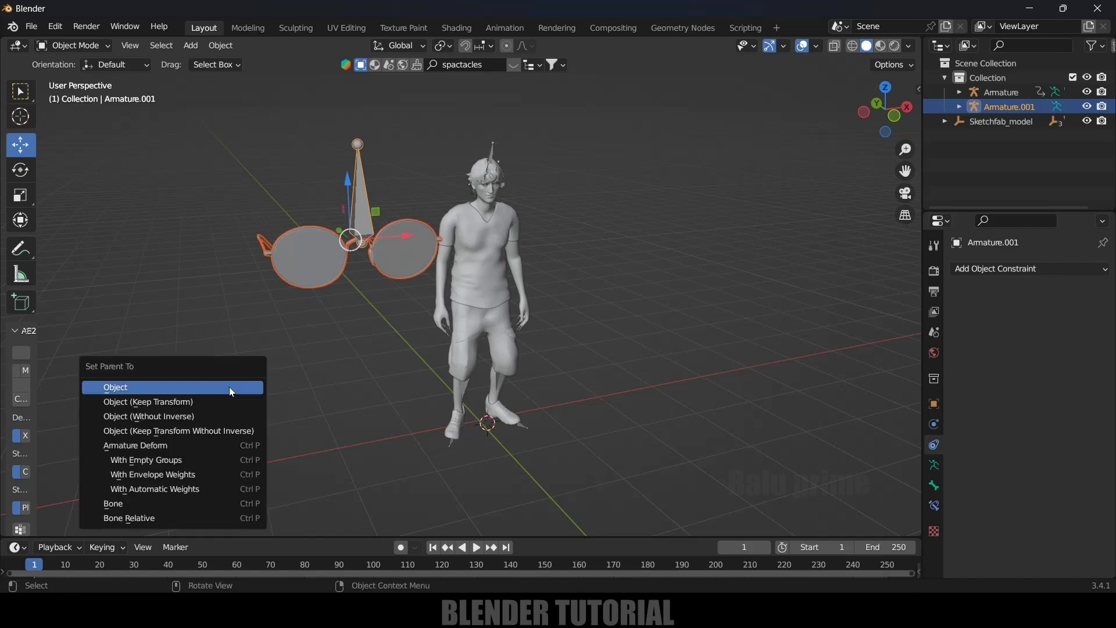
{"action": "left_click", "coordinate": [148, 403]}
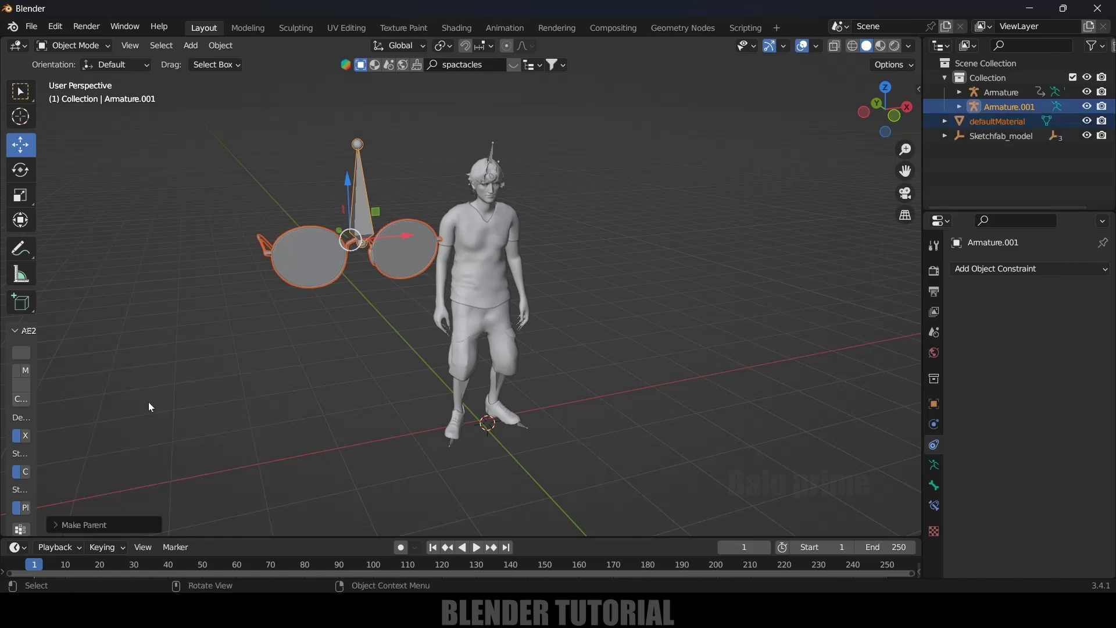
{"action": "left_click", "coordinate": [357, 270]}
{"action": "left_click_drag", "start_coordinate": [357, 271], "coordinate": [354, 253]}
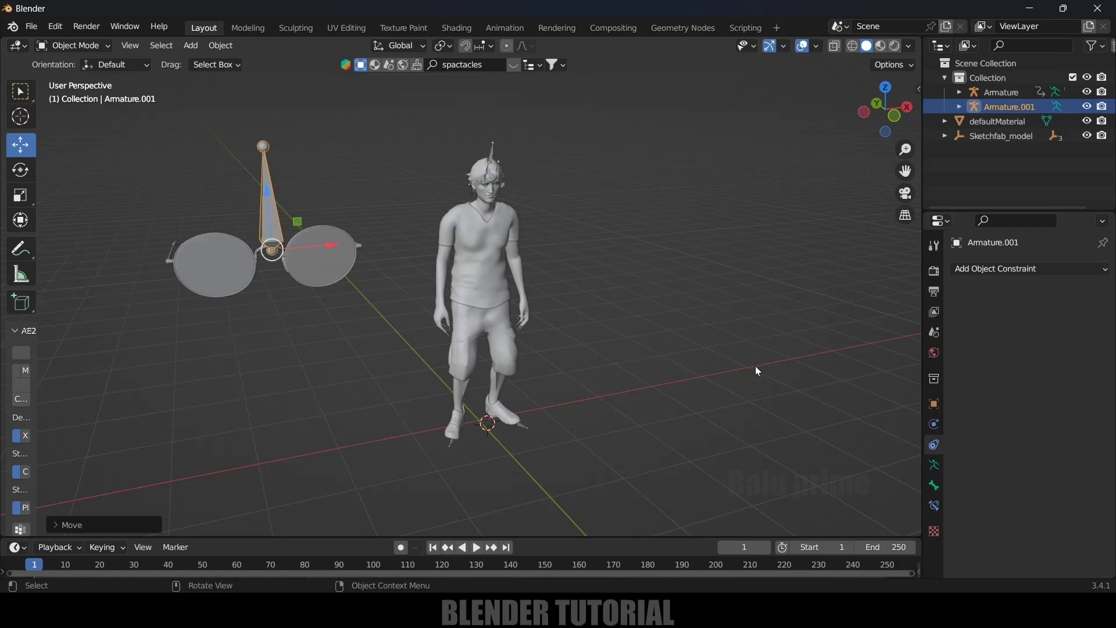
- Scale down the glasses and armature and slide them toward the character's head in front view
{"action": "key", "text": "s"}
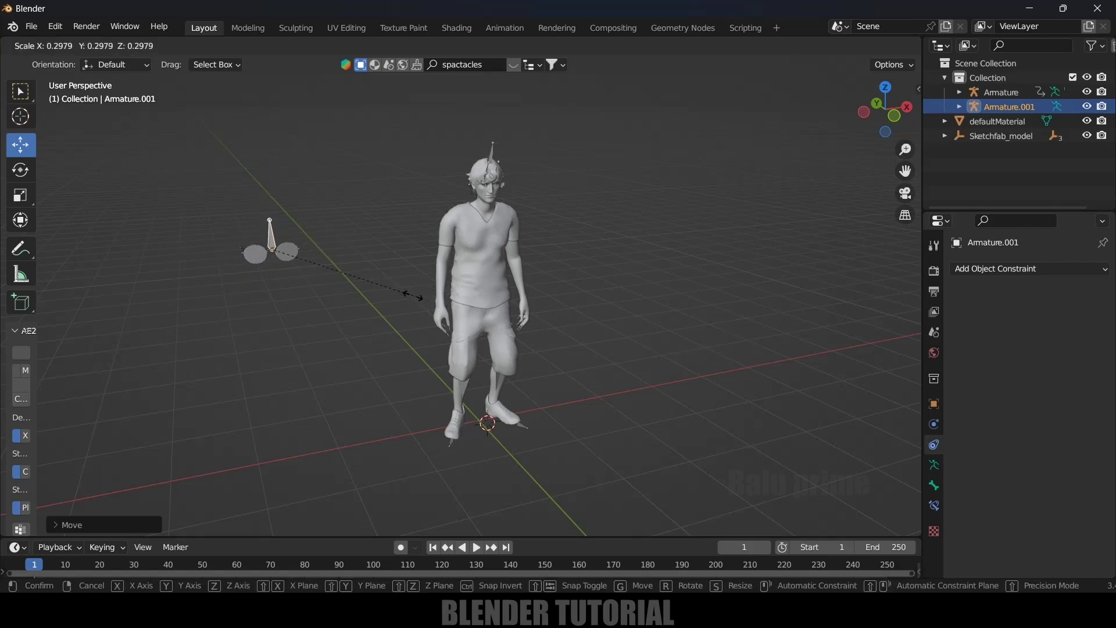
{"action": "left_click", "coordinate": [407, 293]}
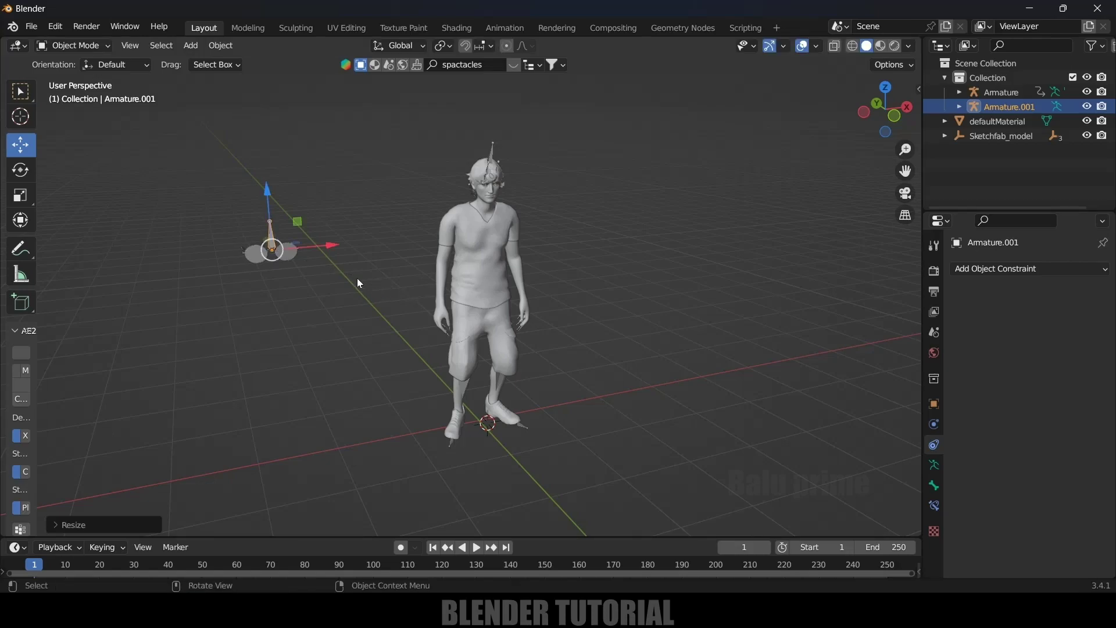
{"action": "key", "text": "KP_1"}
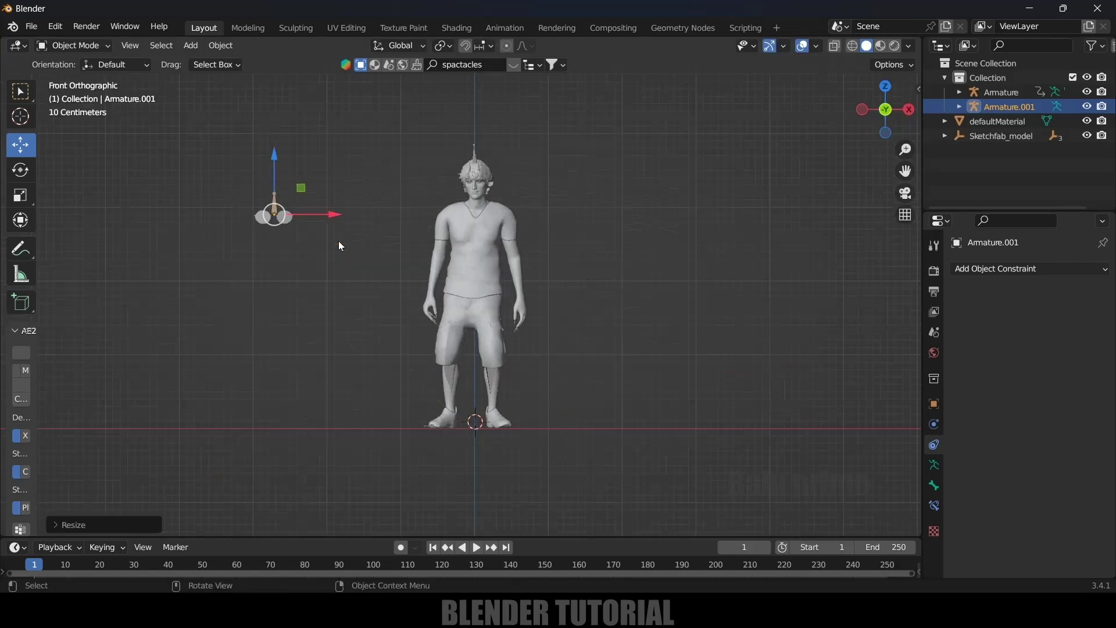
{"action": "left_click_drag", "start_coordinate": [318, 217], "coordinate": [615, 242]}
{"action": "scroll", "coordinate": [623, 243], "scroll_direction": "up", "scroll_amount": 6}
{"action": "middle_click_drag", "start_coordinate": [624, 248], "coordinate": [556, 361], "text": "shift"}
- Move the glasses onto the character's face over the eyes, checking from the side view
{"action": "left_click_drag", "start_coordinate": [536, 349], "coordinate": [559, 236]}
{"action": "key", "text": "g"}
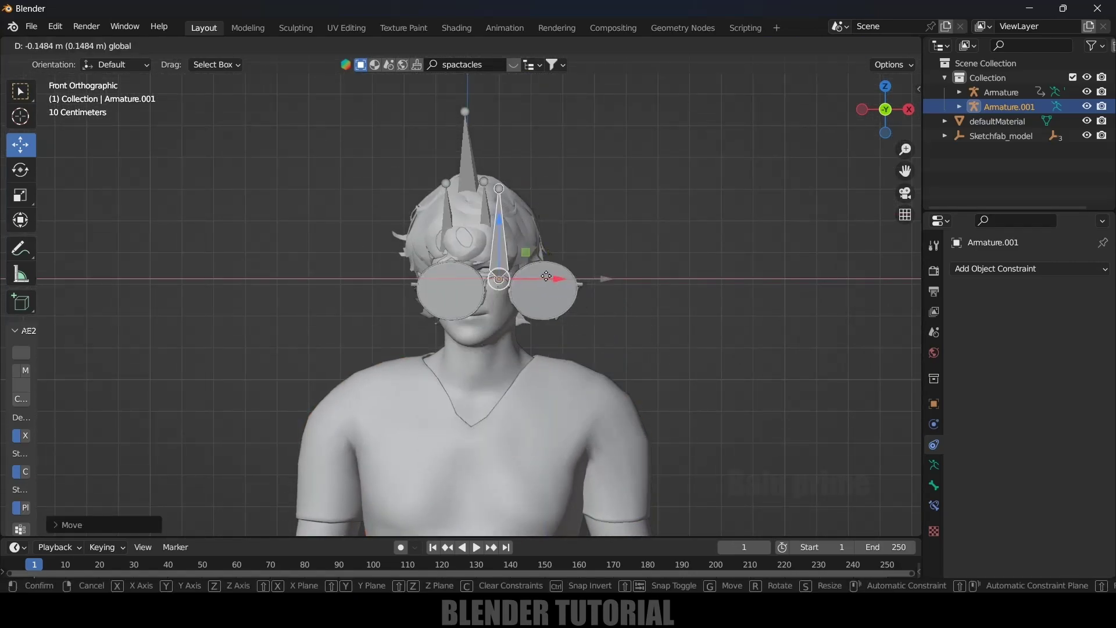
{"action": "key", "text": "KP_3"}
{"action": "left_click", "coordinate": [329, 262]}
{"action": "key", "text": "KP_1"}
{"action": "key", "text": "shift+space"}
{"action": "key", "text": "r"}
{"action": "middle_click_drag", "start_coordinate": [637, 329], "coordinate": [506, 145]}
{"action": "left_click", "coordinate": [506, 146]}
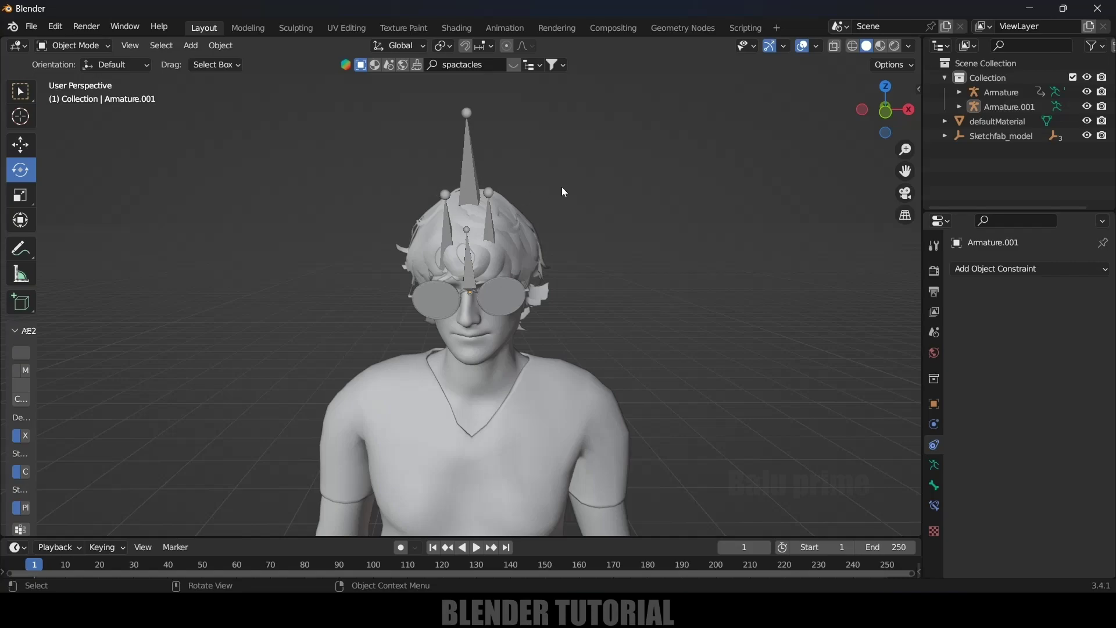
- Tick In Front under Viewport Display for the character's Armature so bones show through the body
{"action": "left_click", "coordinate": [463, 179]}
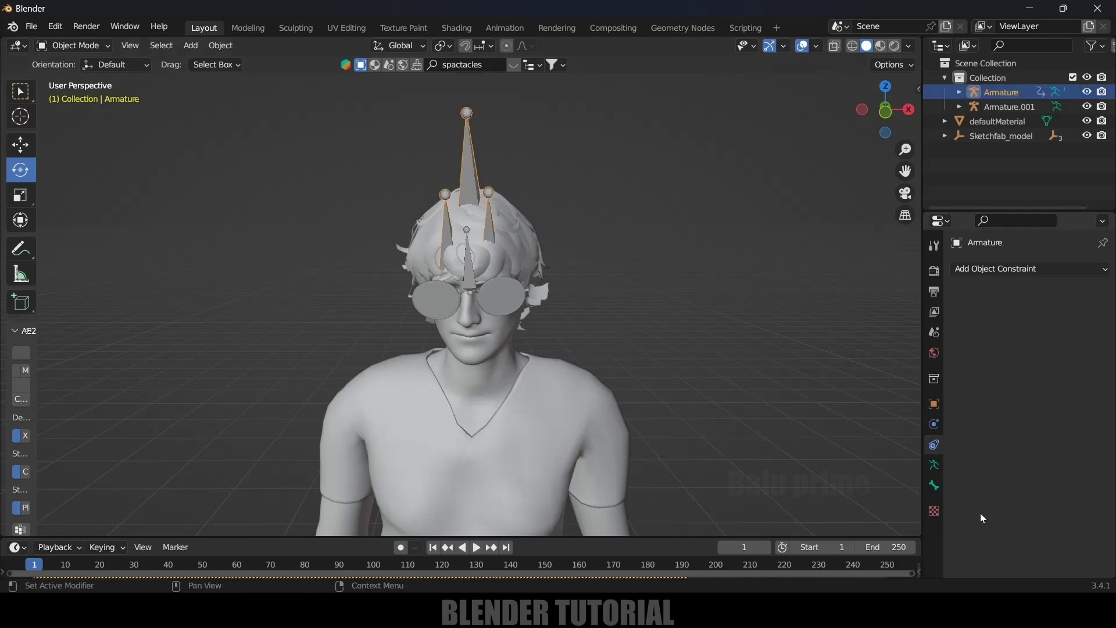
{"action": "left_click", "coordinate": [934, 465]}
{"action": "scroll", "coordinate": [978, 467], "scroll_direction": "down", "scroll_amount": 5}
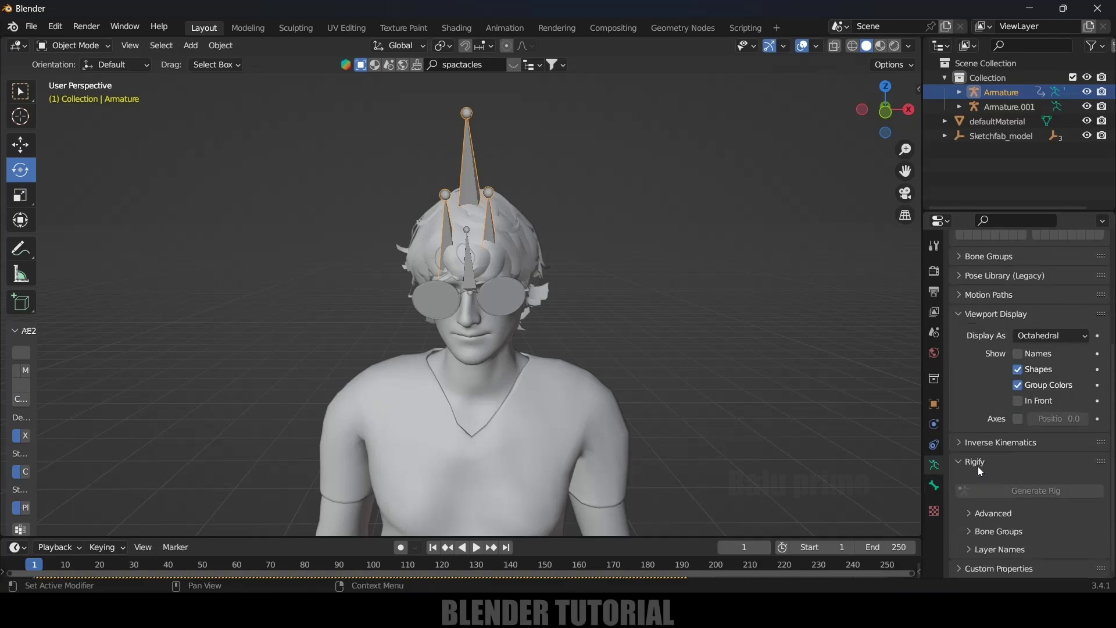
{"action": "scroll", "coordinate": [1071, 392], "scroll_direction": "up", "scroll_amount": 1}
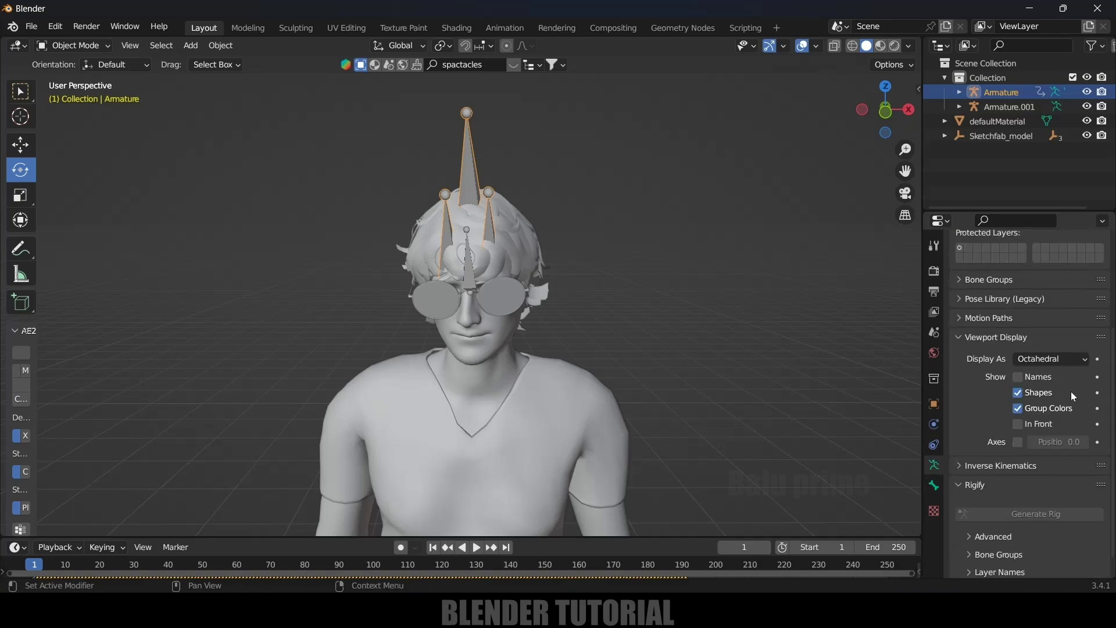
{"action": "left_click", "coordinate": [1018, 424]}
{"action": "scroll", "coordinate": [696, 379], "scroll_direction": "up", "scroll_amount": 2}
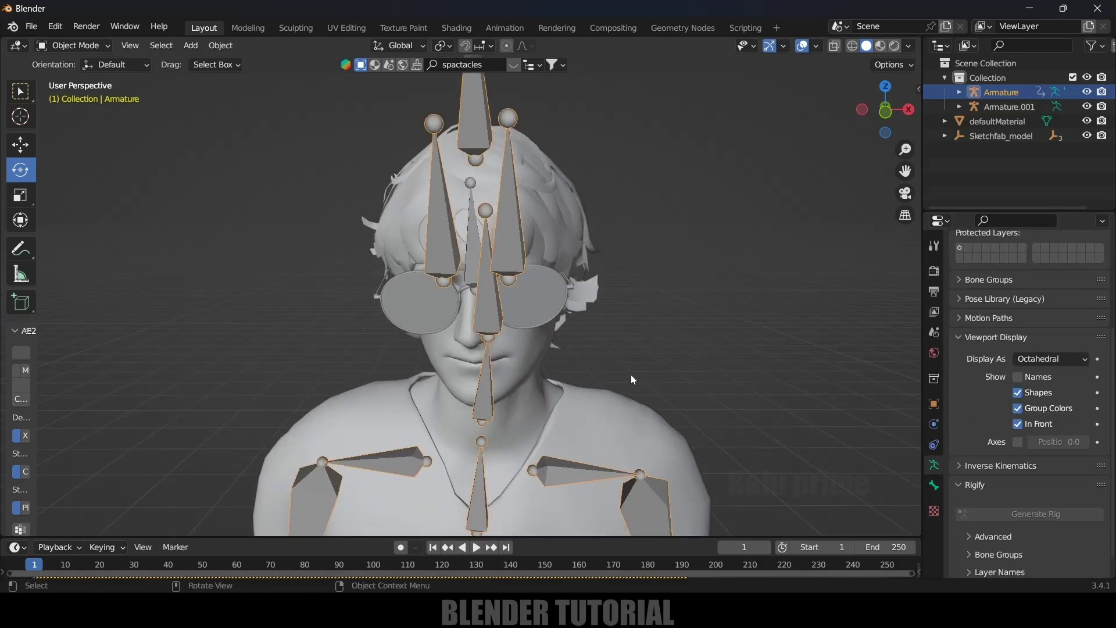
{"action": "middle_click_drag", "start_coordinate": [630, 375], "coordinate": [292, 356]}
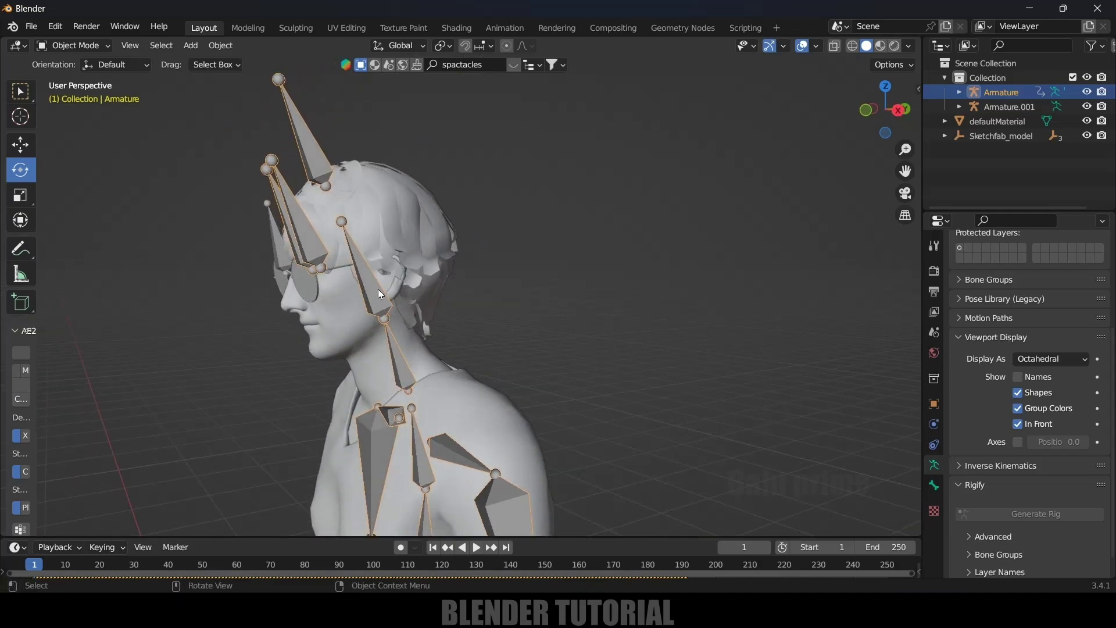
- Rename the character's armature to 'model'
{"action": "left_click", "coordinate": [519, 282]}
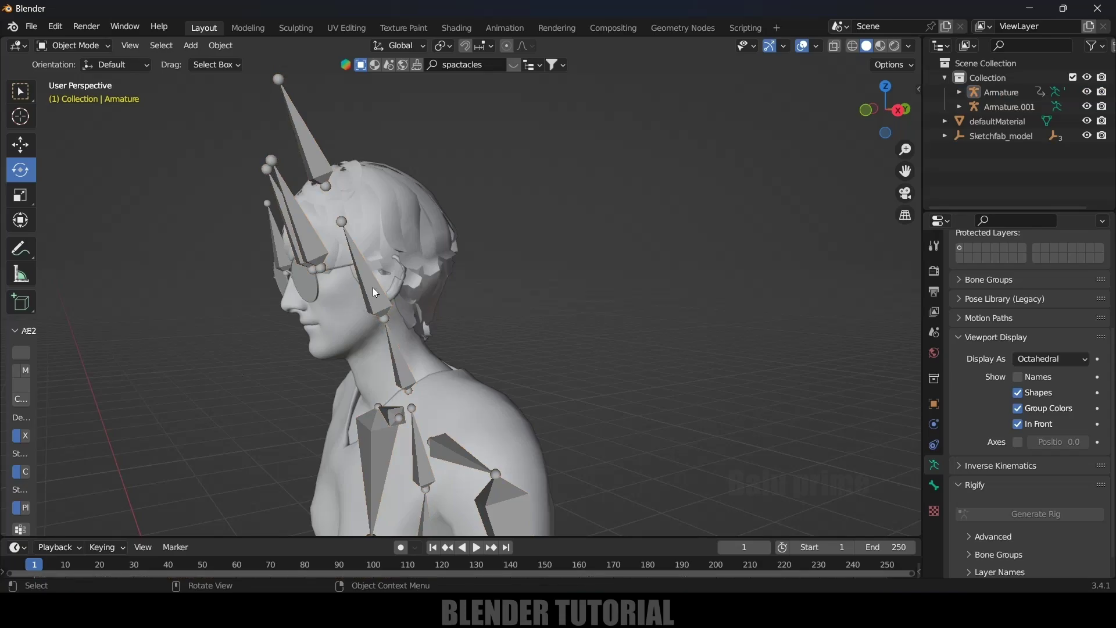
{"action": "left_click", "coordinate": [372, 287]}
{"action": "double_click", "coordinate": [1001, 91]}
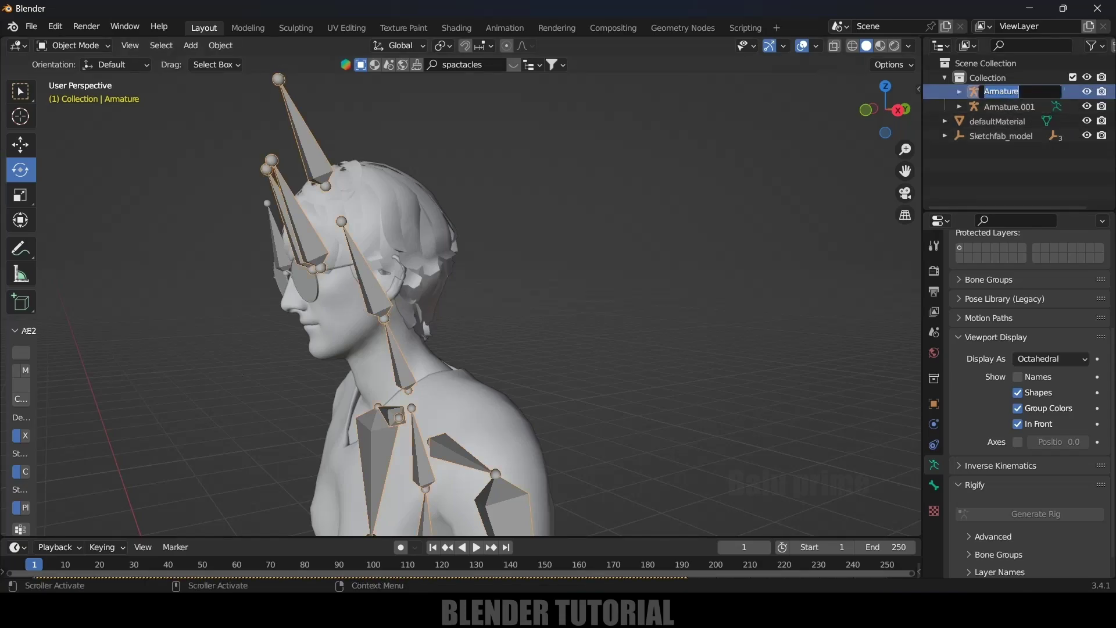
{"action": "type", "text": "model"}
{"action": "key", "text": "Return"}
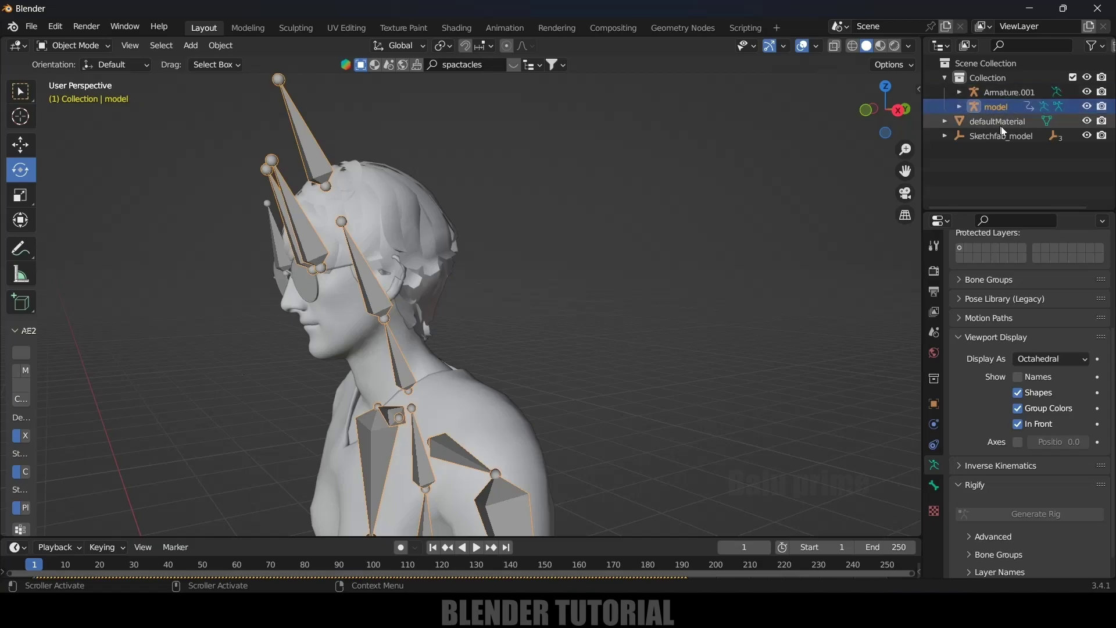
- Rename the glasses' armature Armature.001 to 'specs'
{"action": "double_click", "coordinate": [1001, 91]}
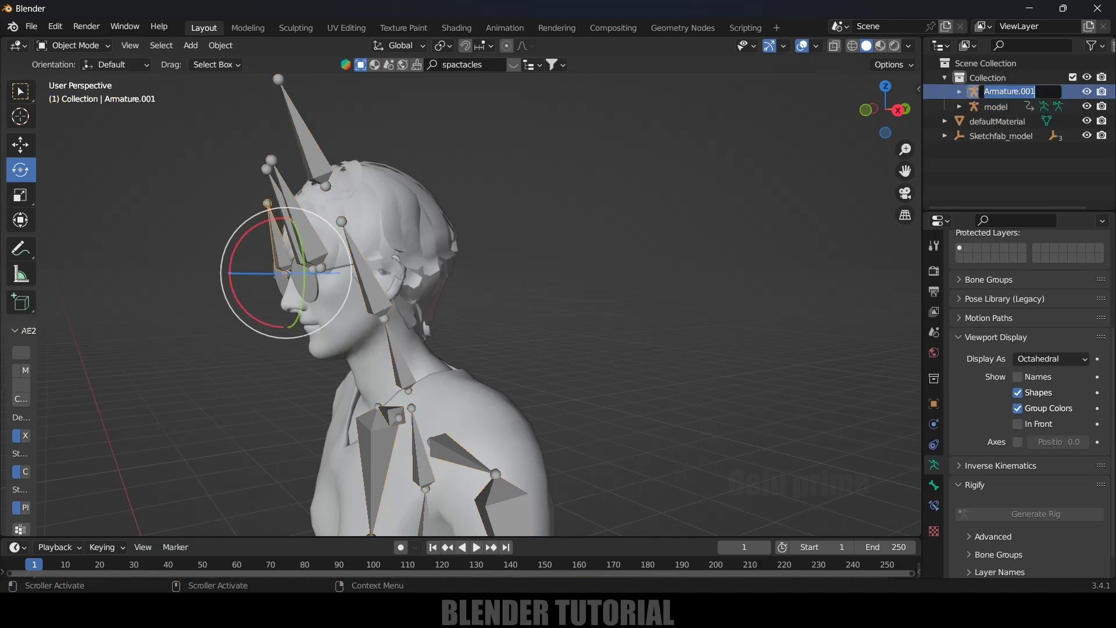
{"action": "type", "text": "specs"}
{"action": "key", "text": "Return"}
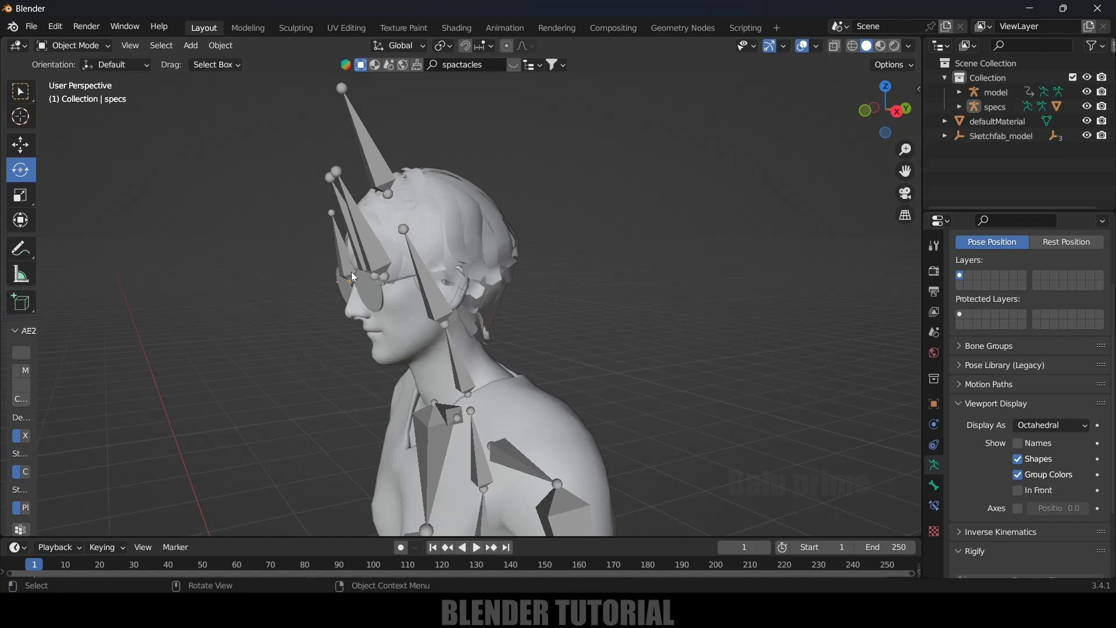
- Select the model armature and switch it into Edit Mode
{"action": "left_click", "coordinate": [342, 260]}
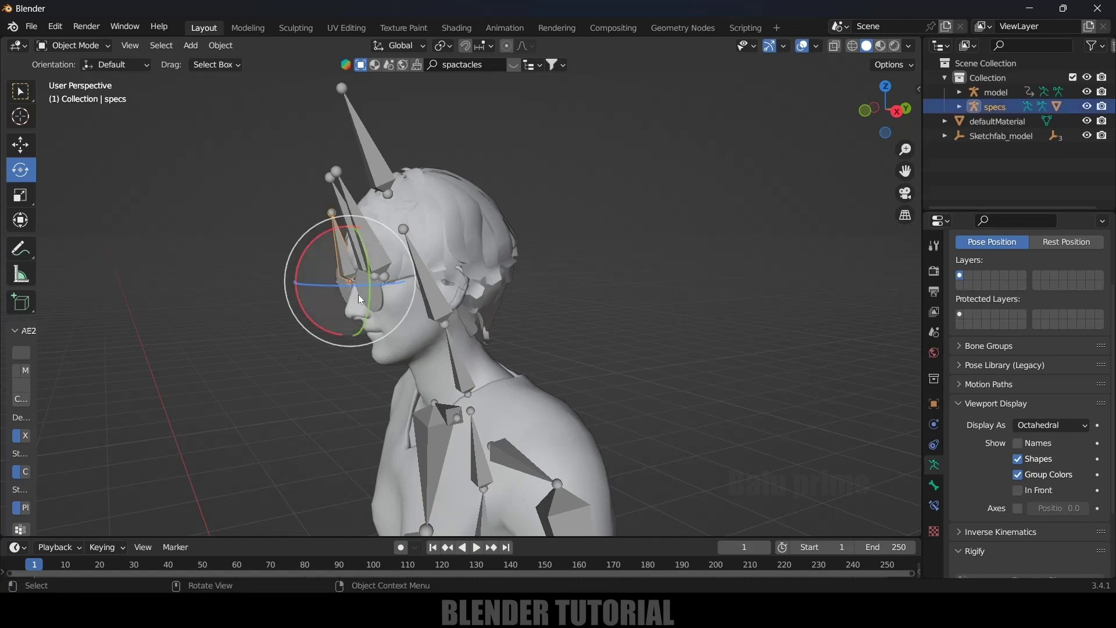
{"action": "left_click", "coordinate": [532, 312]}
{"action": "left_click", "coordinate": [434, 298]}
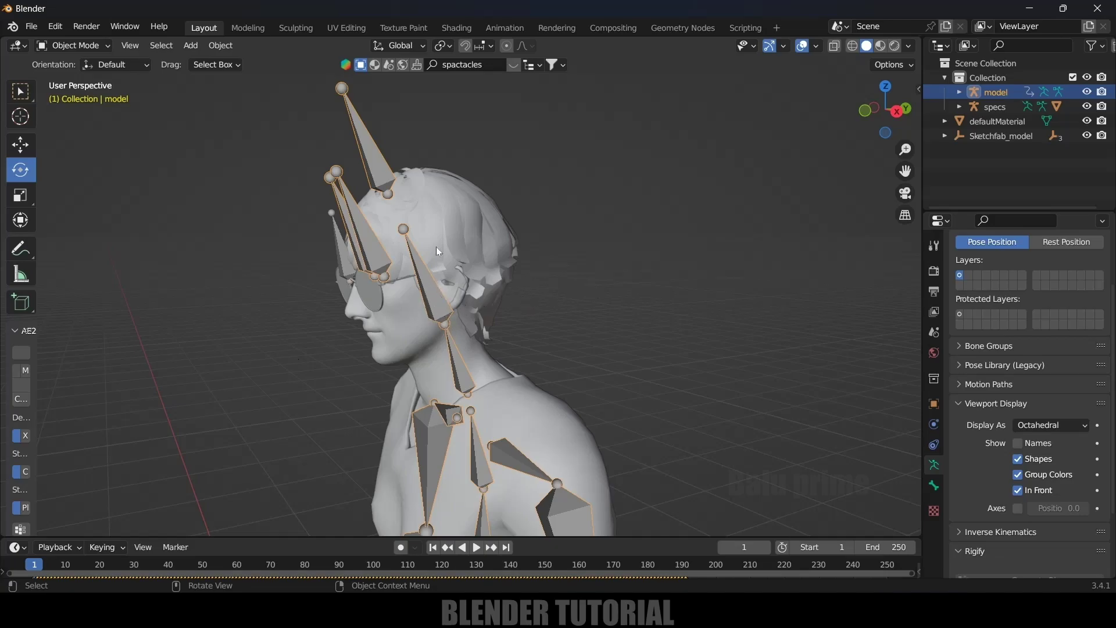
{"action": "left_click", "coordinate": [444, 320]}
{"action": "left_click", "coordinate": [440, 309]}
{"action": "left_click", "coordinate": [74, 45]}
{"action": "left_click", "coordinate": [74, 77]}
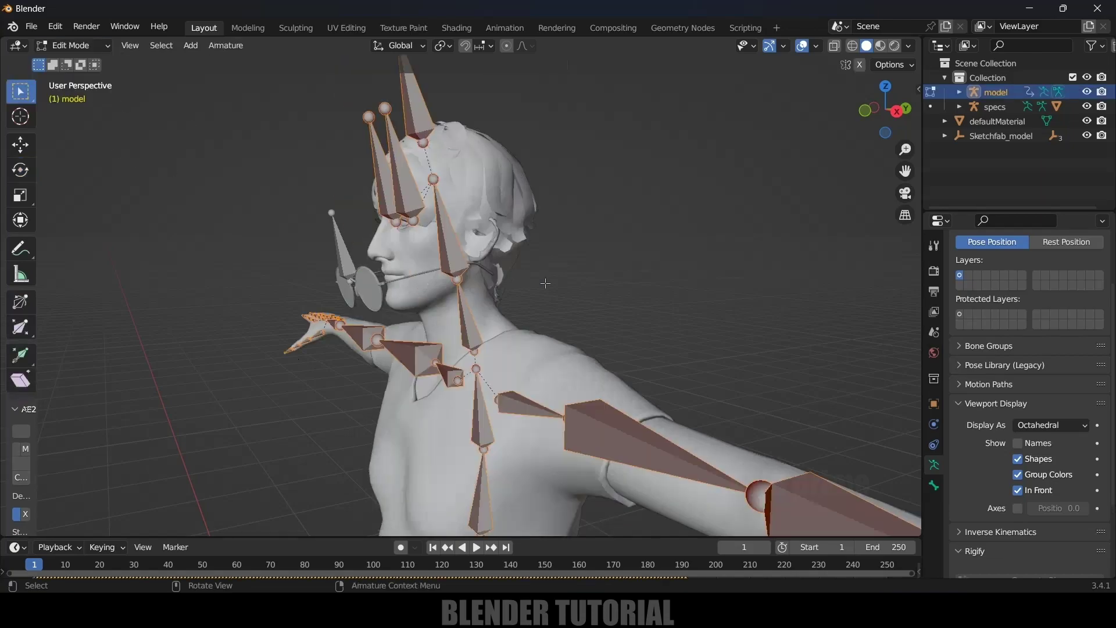
- Select the head bone, copy its name mixamorig:Head, and return to Object Mode
{"action": "left_click", "coordinate": [450, 254]}
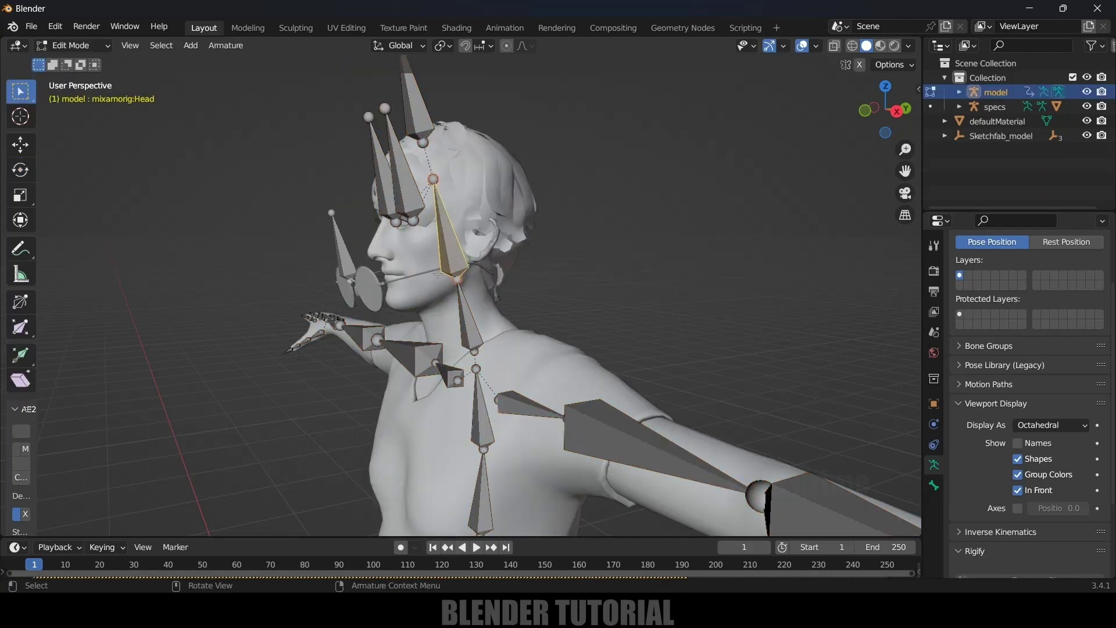
{"action": "left_click", "coordinate": [934, 486]}
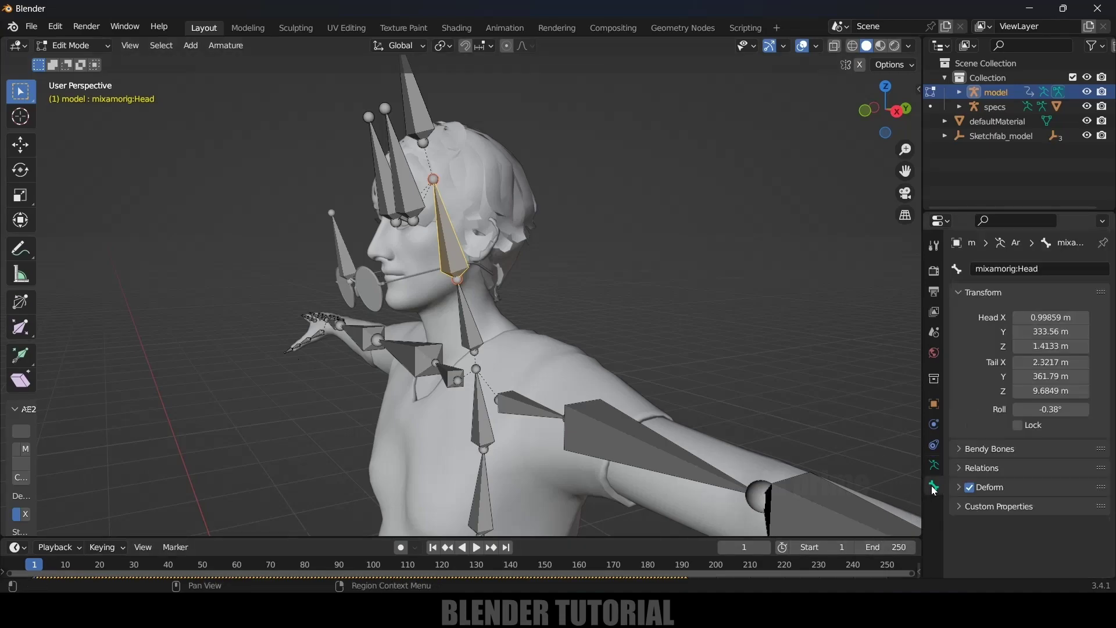
{"action": "left_click", "coordinate": [1034, 272]}
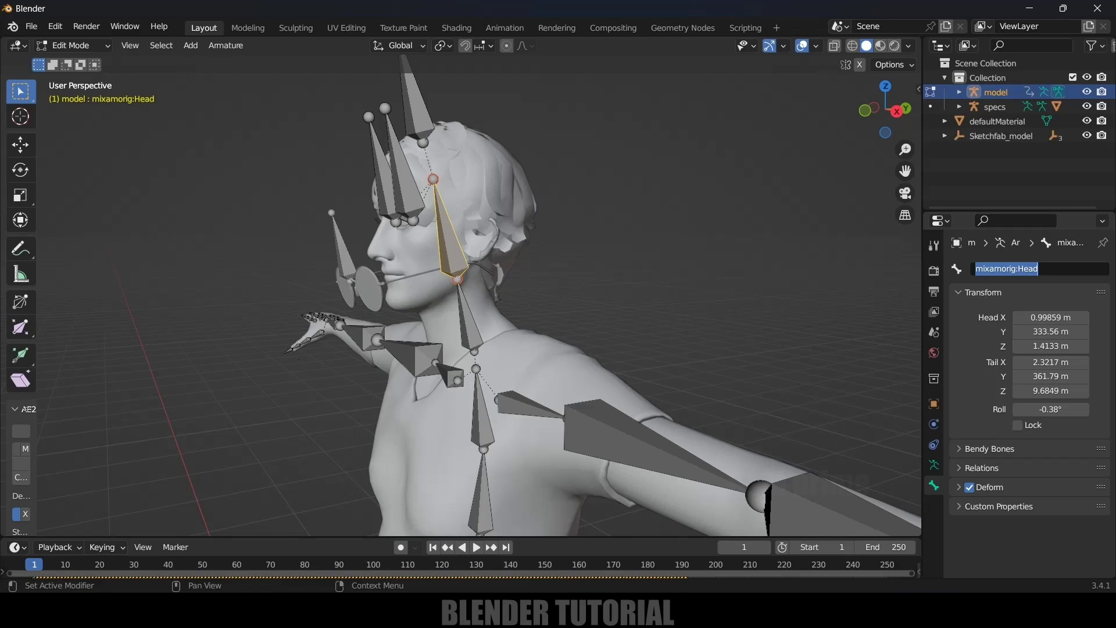
{"action": "key", "text": "Return"}
{"action": "left_click", "coordinate": [96, 47]}
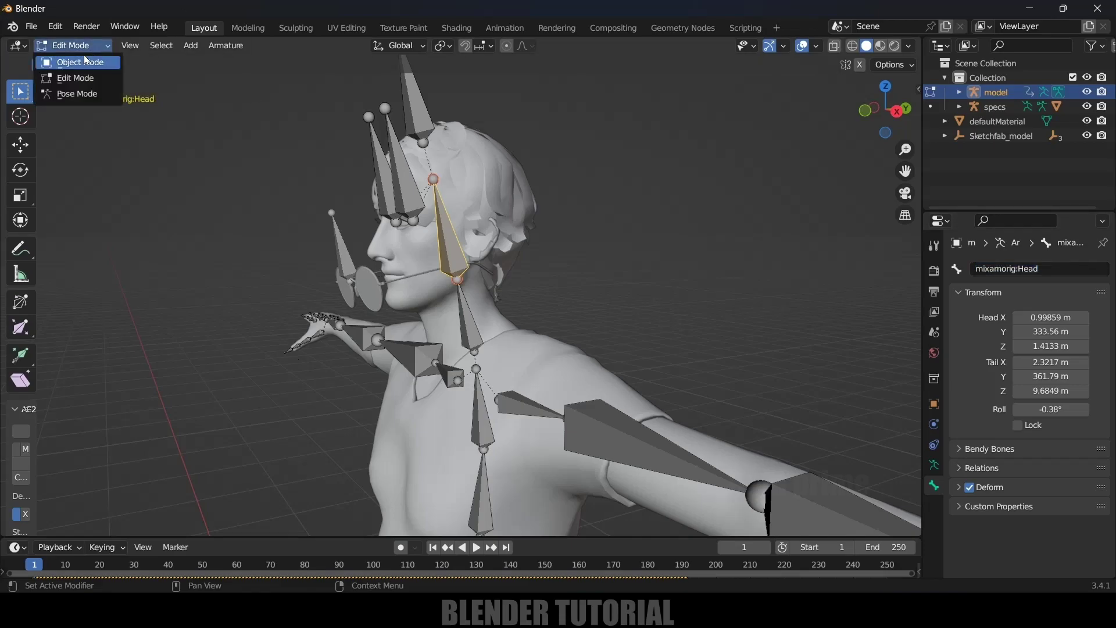
{"action": "left_click", "coordinate": [85, 60]}
{"action": "middle_click_drag", "start_coordinate": [146, 174], "coordinate": [401, 201]}
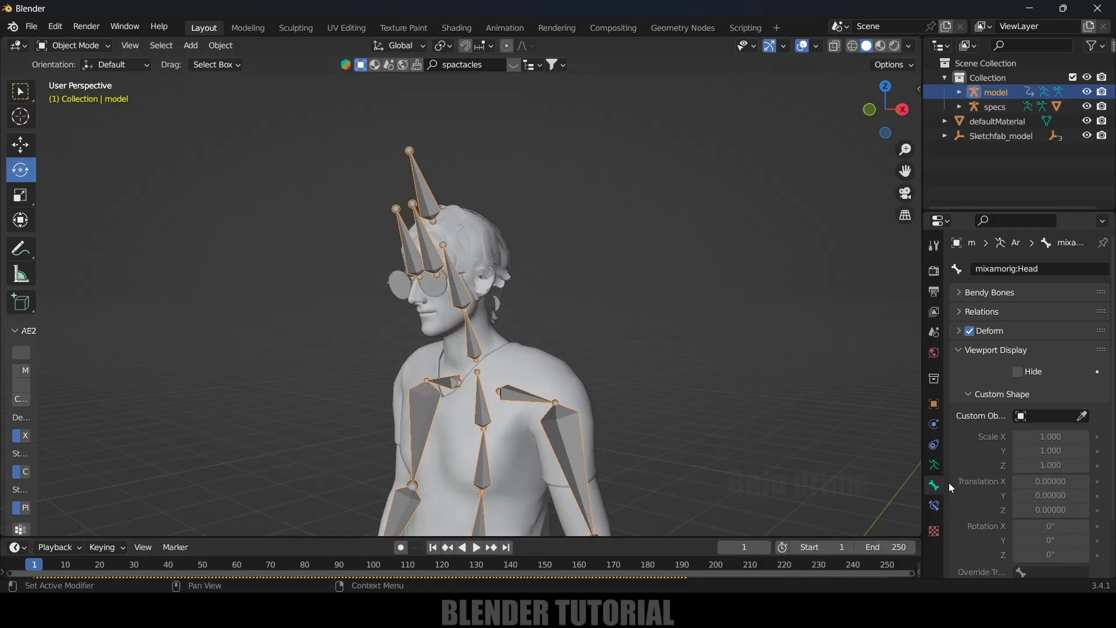
- Turn off In Front in the armature's data settings so bones stop showing through the mesh
{"action": "scroll", "coordinate": [967, 495], "scroll_direction": "down", "scroll_amount": 3}
{"action": "left_click", "coordinate": [934, 465]}
{"action": "scroll", "coordinate": [1006, 490], "scroll_direction": "down", "scroll_amount": 1}
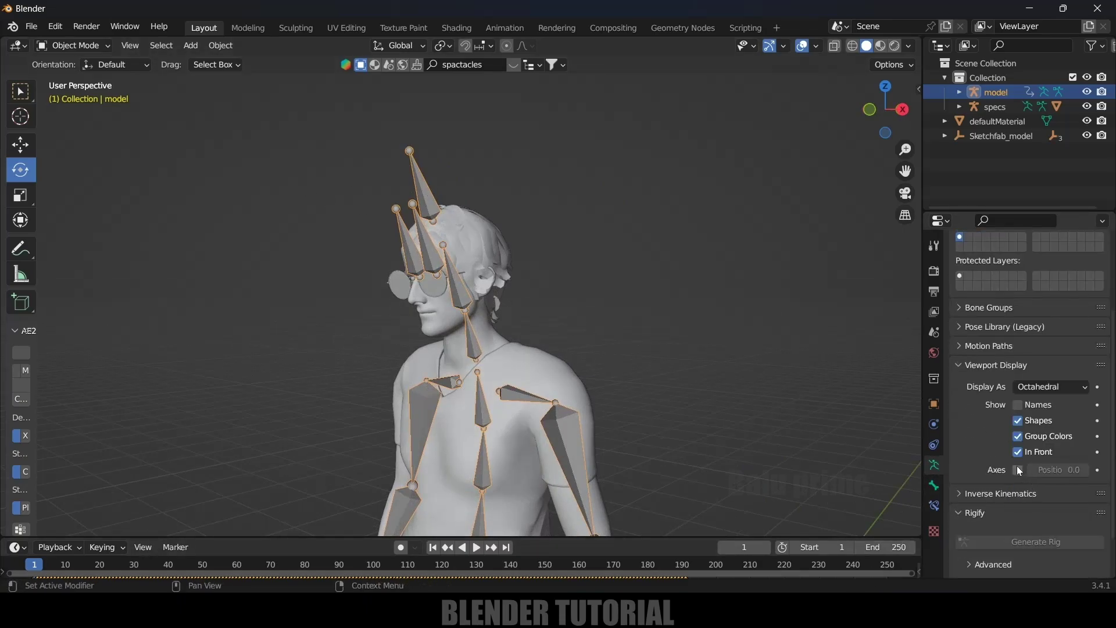
{"action": "left_click", "coordinate": [1017, 451]}
- Hide the character's armature to isolate the glasses around the head
{"action": "left_click", "coordinate": [429, 284]}
{"action": "scroll", "coordinate": [429, 284], "scroll_direction": "up", "scroll_amount": 3}
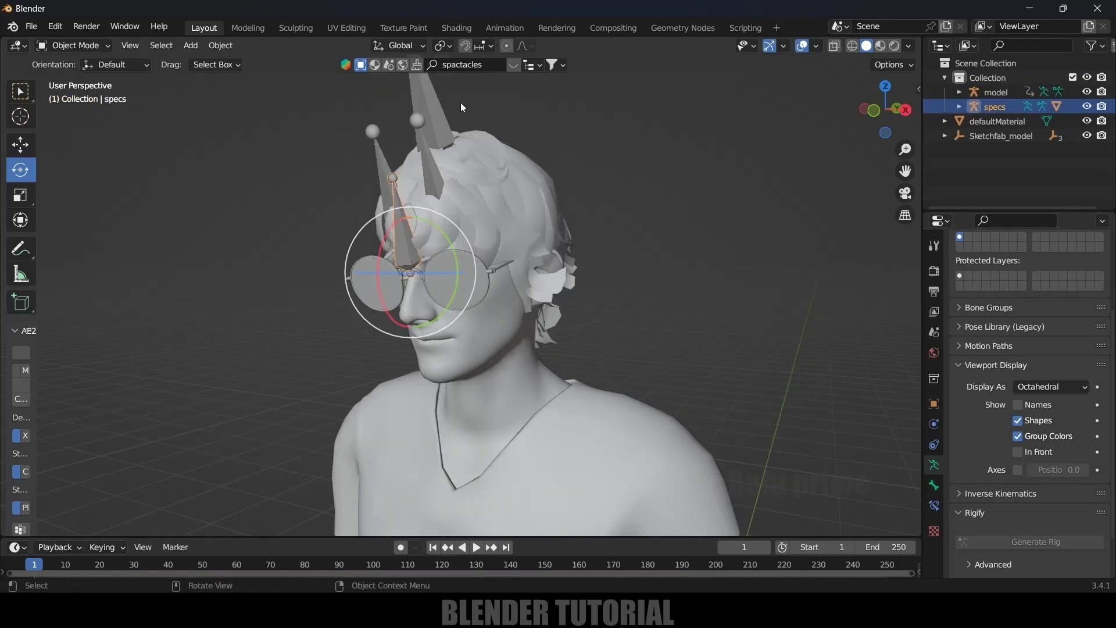
{"action": "left_click", "coordinate": [988, 93]}
{"action": "key", "text": "h"}
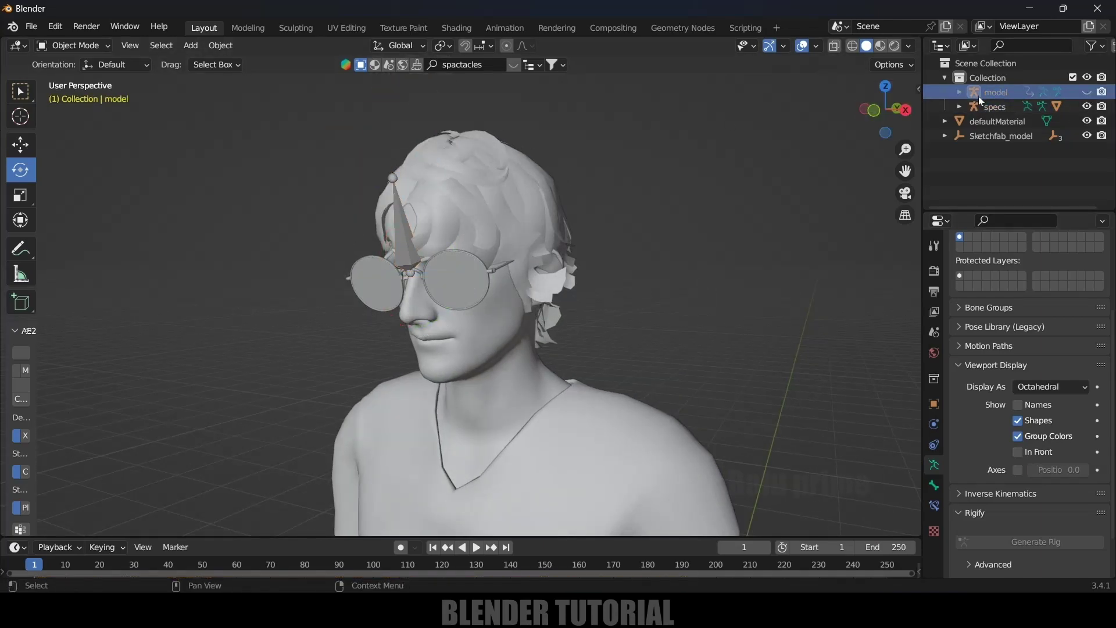
{"action": "middle_click_drag", "start_coordinate": [570, 250], "coordinate": [485, 314]}
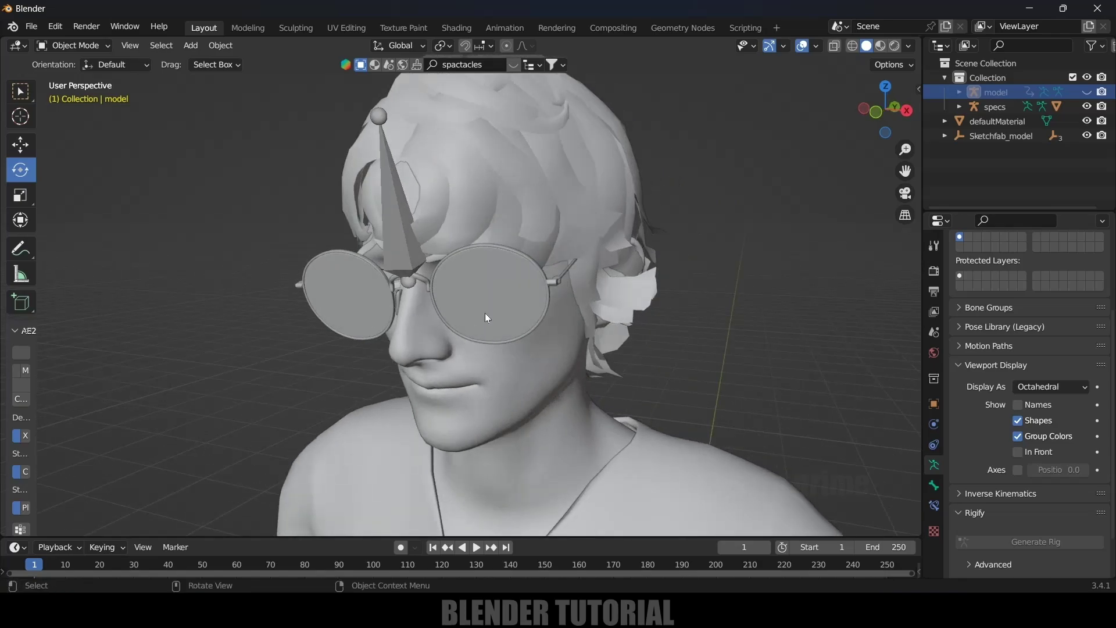
- Put the glasses armature into Edit Mode and select the glasses bone
{"action": "left_click", "coordinate": [396, 218]}
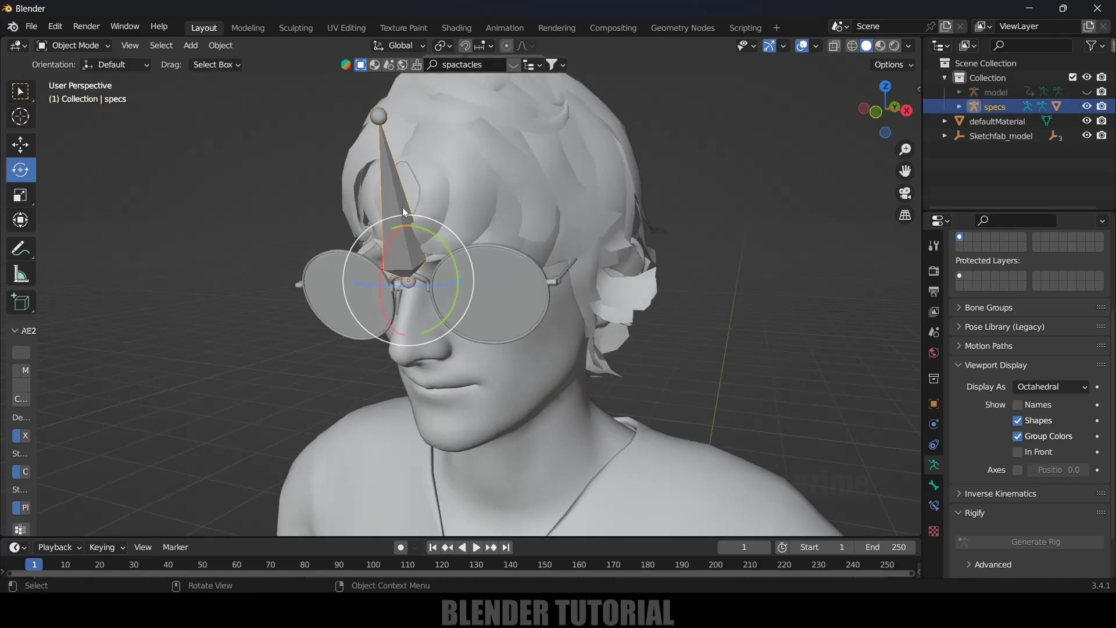
{"action": "left_click", "coordinate": [74, 45]}
{"action": "left_click", "coordinate": [69, 78]}
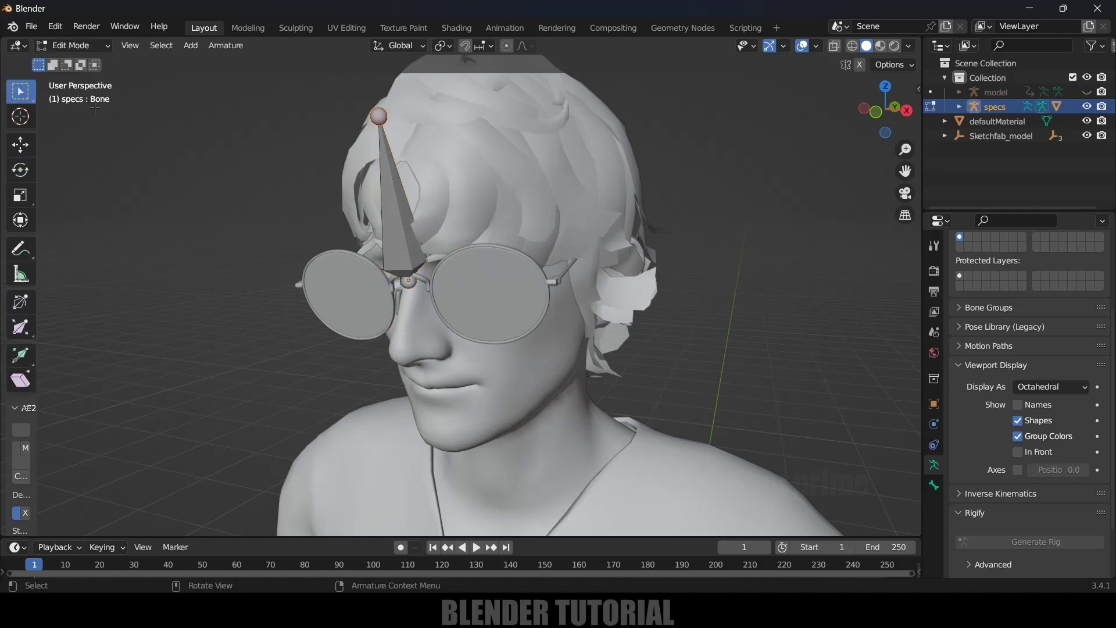
{"action": "left_click", "coordinate": [404, 234]}
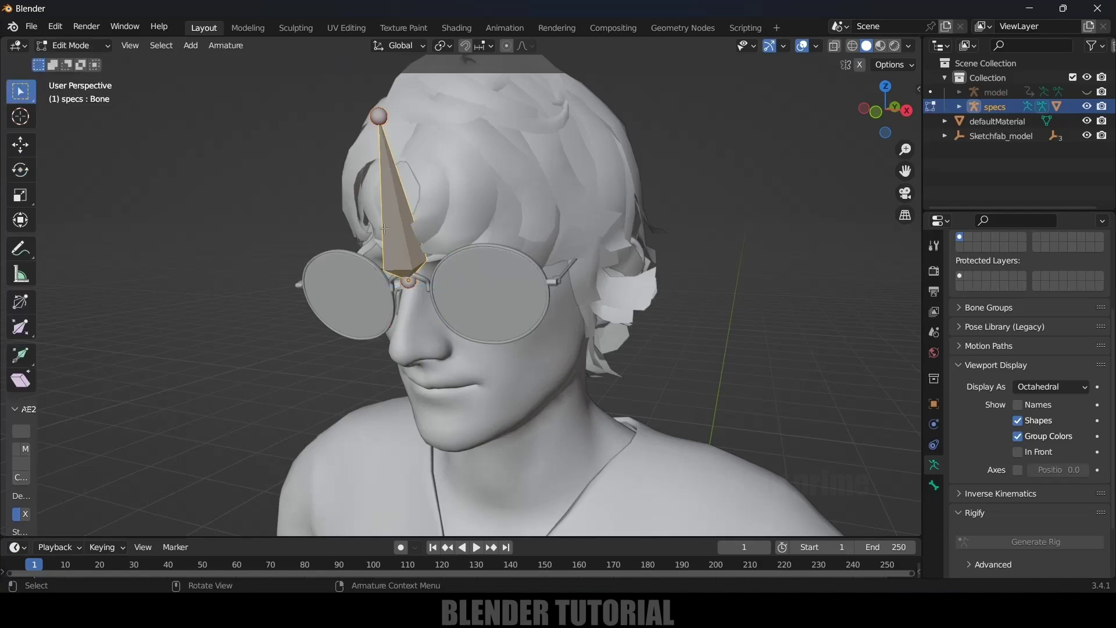
- Add a Child Of object constraint to the glasses armature
{"action": "left_click", "coordinate": [934, 446]}
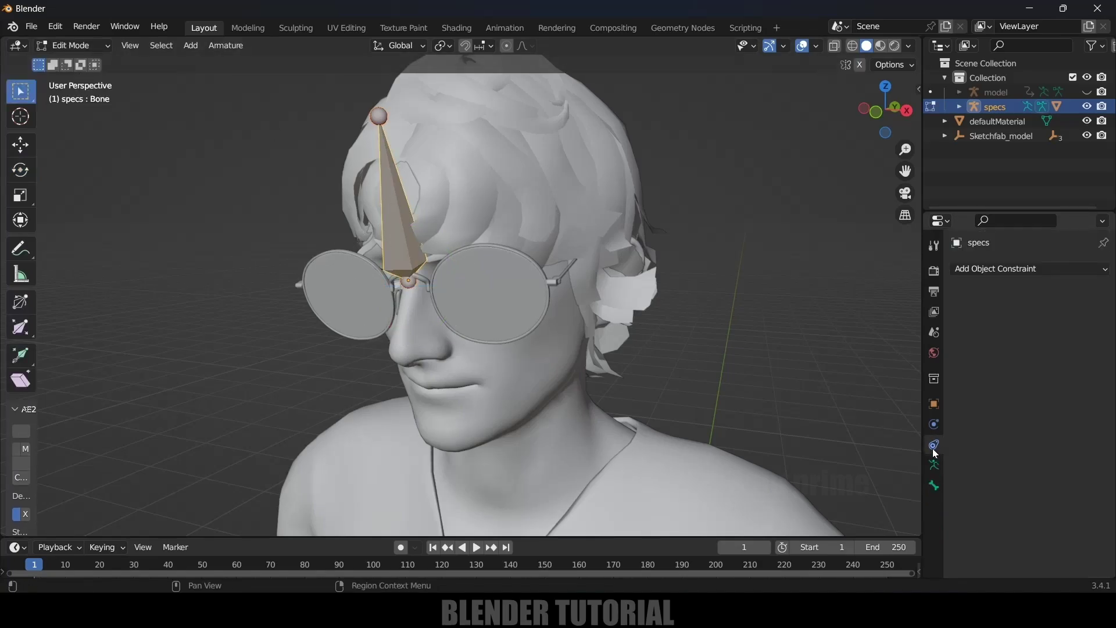
{"action": "left_click", "coordinate": [1023, 271]}
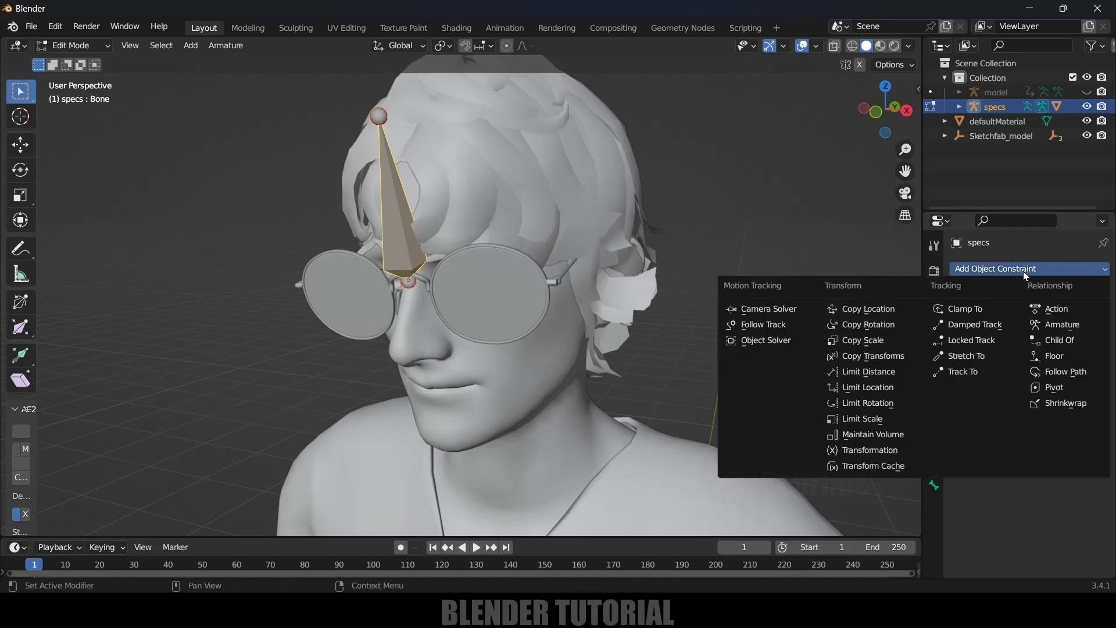
{"action": "left_click", "coordinate": [1051, 340]}
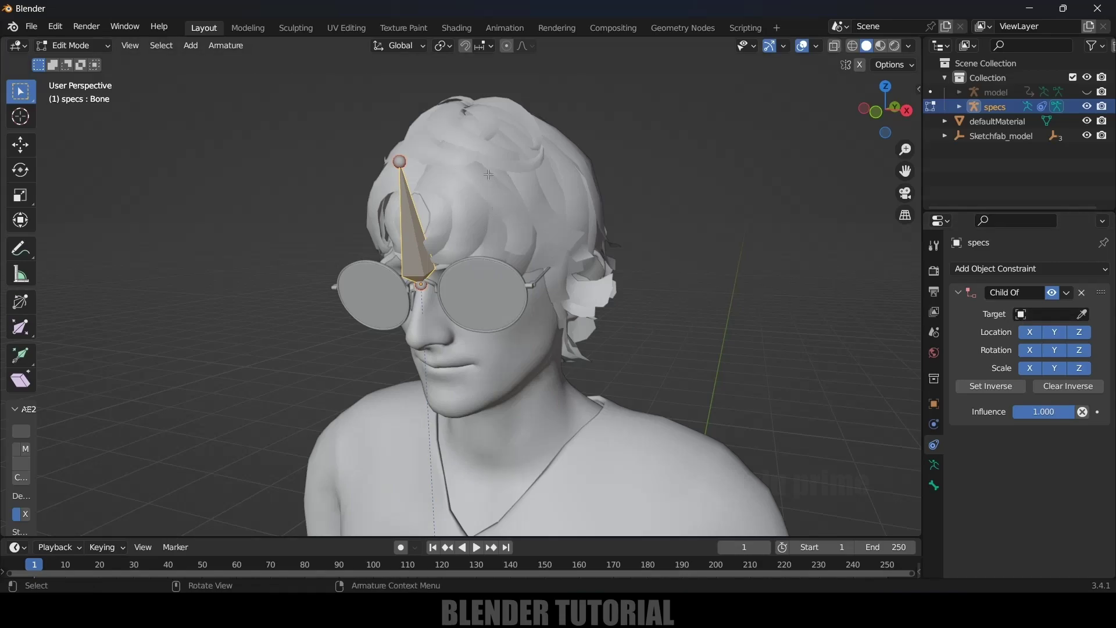
- Unhide the character's armature and reselect the glasses armature
{"action": "left_click", "coordinate": [1070, 314]}
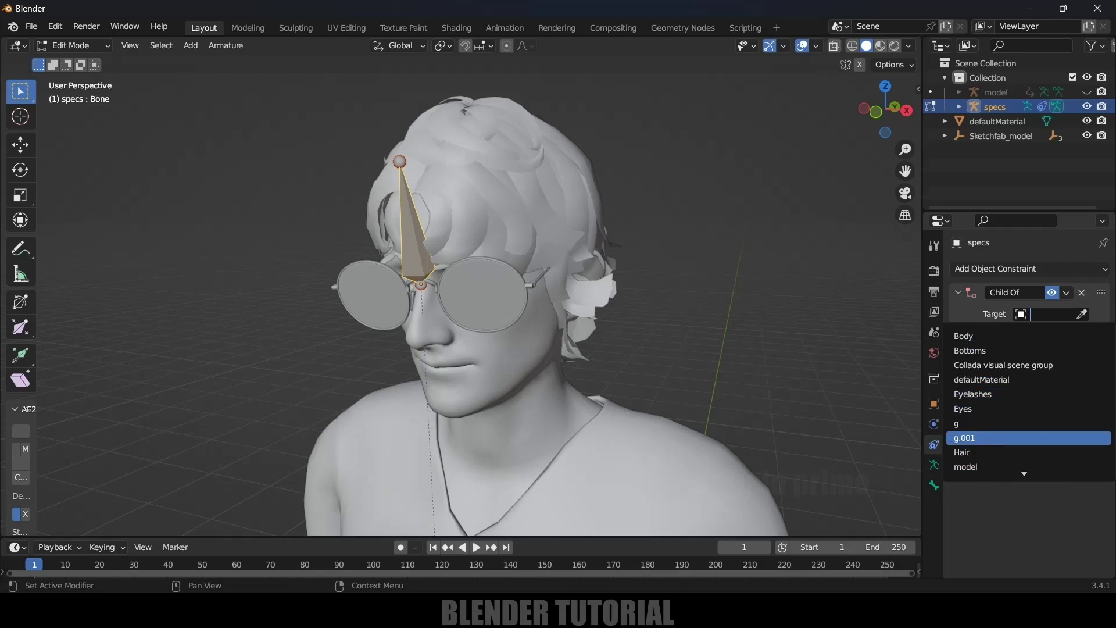
{"action": "left_click", "coordinate": [1086, 92]}
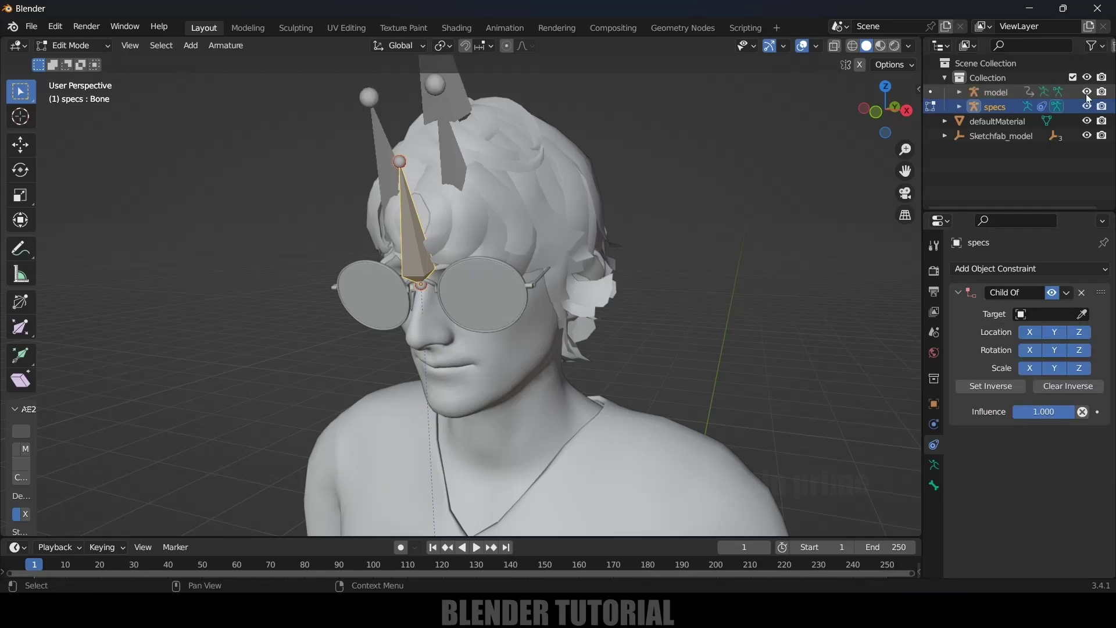
{"action": "left_click", "coordinate": [1000, 95]}
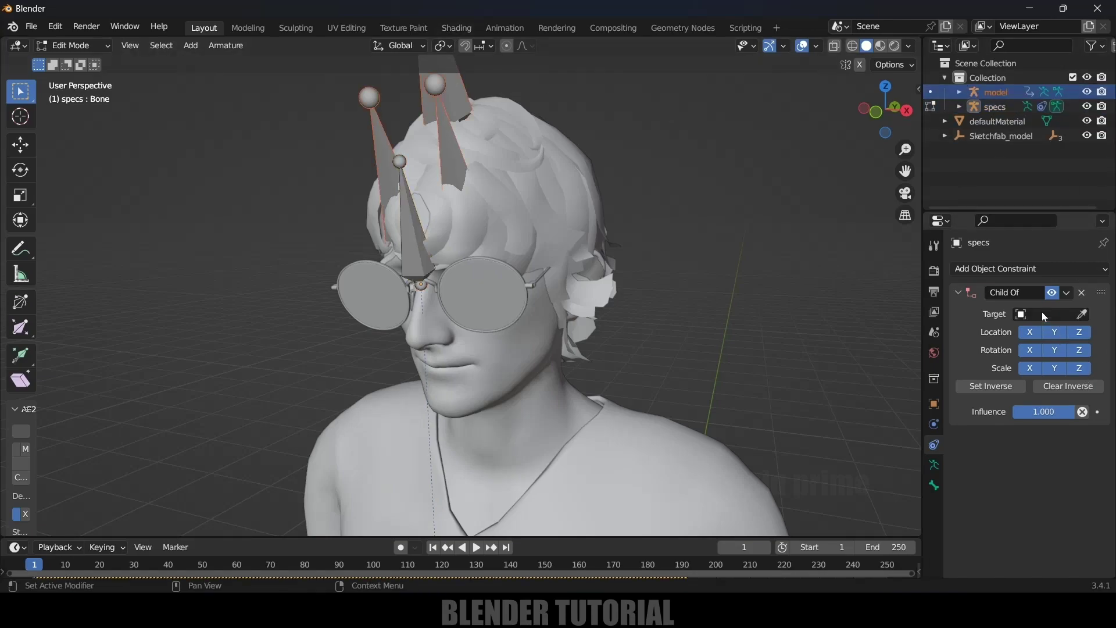
{"action": "left_click", "coordinate": [994, 106]}
- Set the Child Of target to model with bone mixamorig:Head, then inspect the displaced glasses
{"action": "left_click", "coordinate": [1045, 314]}
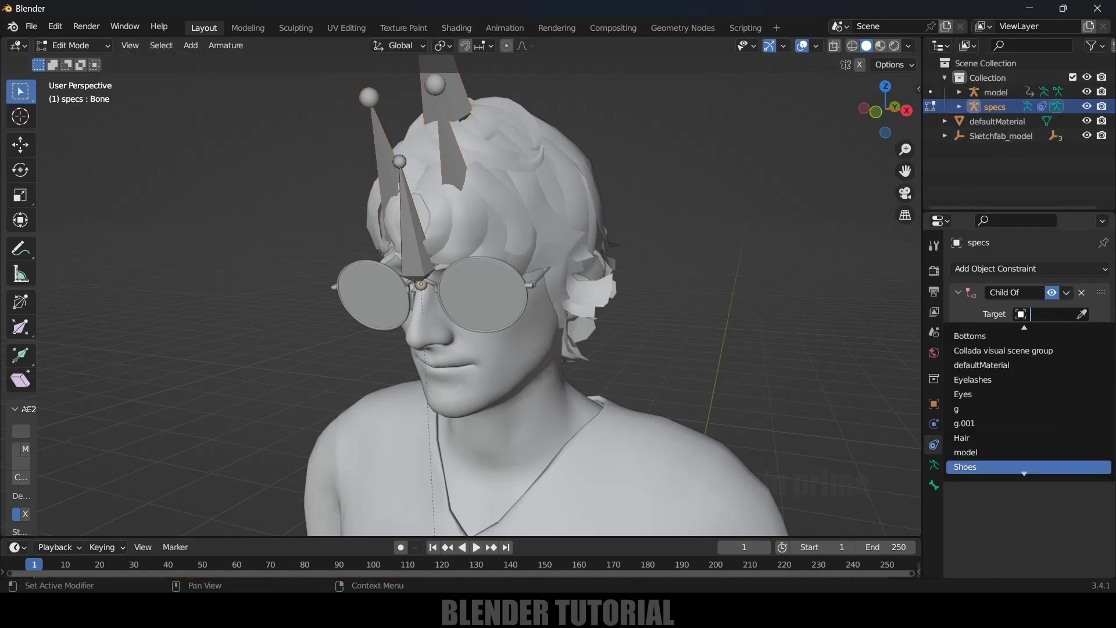
{"action": "left_click", "coordinate": [989, 437]}
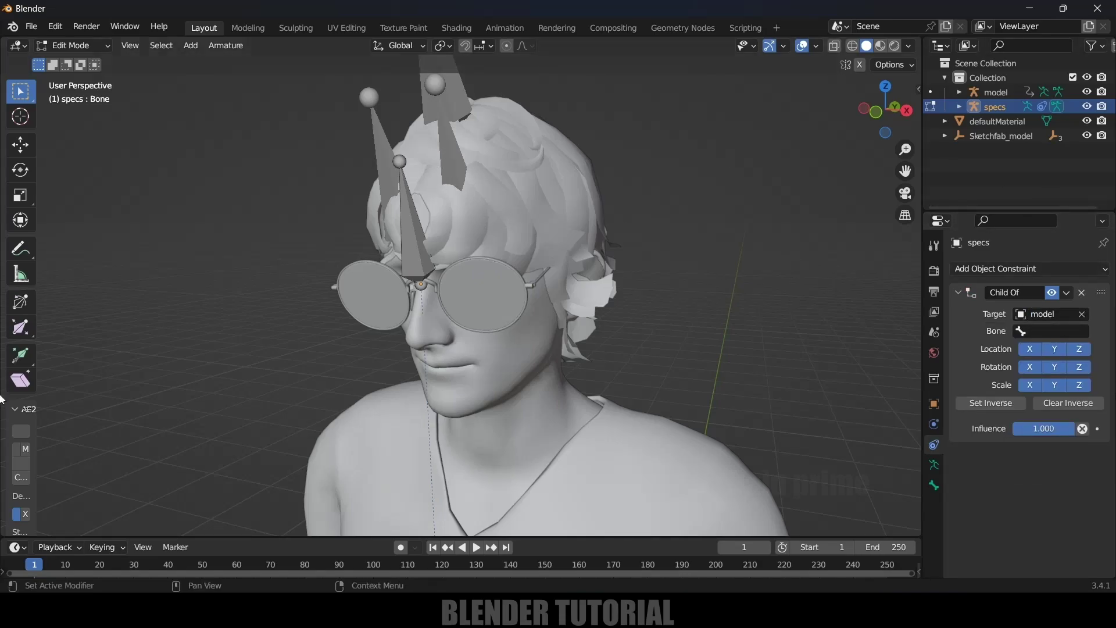
{"action": "left_click", "coordinate": [1049, 331]}
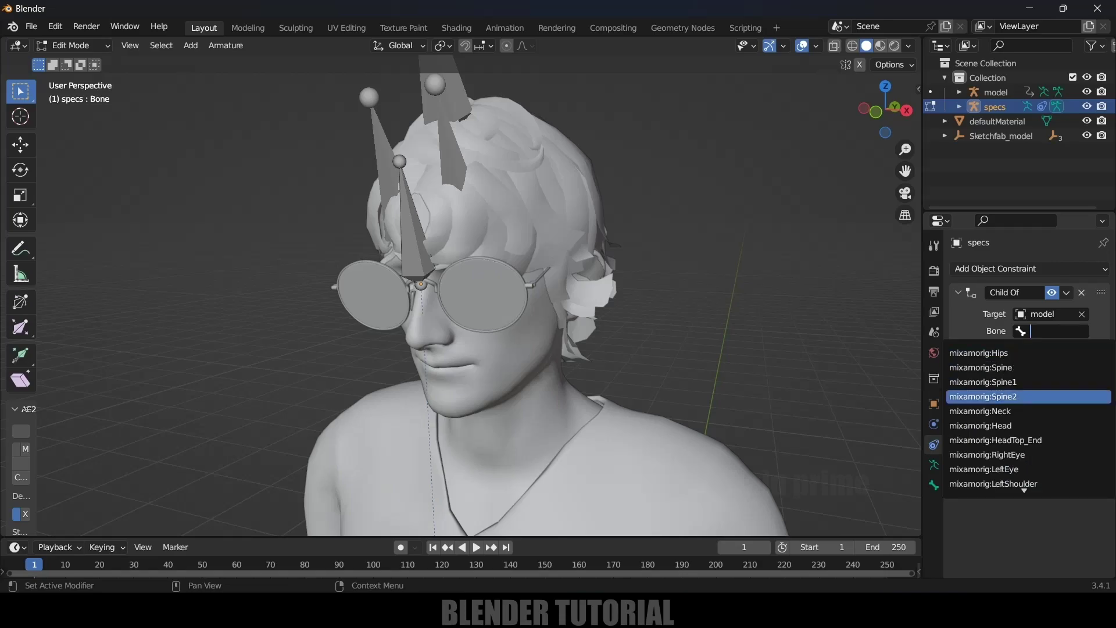
{"action": "left_click", "coordinate": [996, 427]}
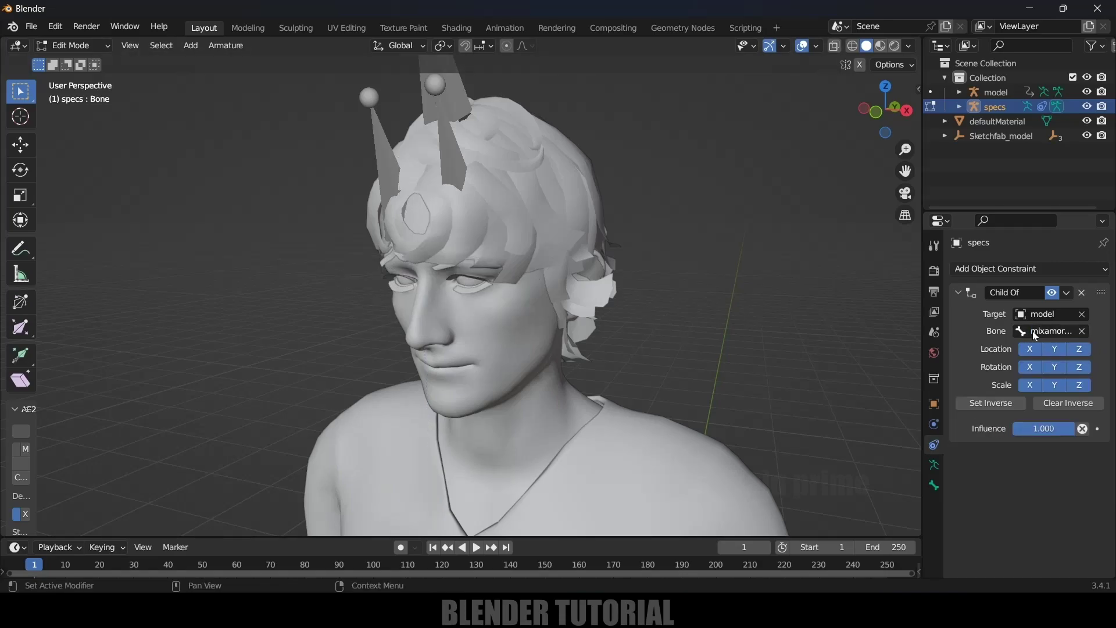
{"action": "scroll", "coordinate": [524, 414], "scroll_direction": "down", "scroll_amount": 8}
{"action": "middle_click_drag", "start_coordinate": [477, 413], "coordinate": [525, 415]}
{"action": "scroll", "coordinate": [660, 263], "scroll_direction": "up", "scroll_amount": 10}
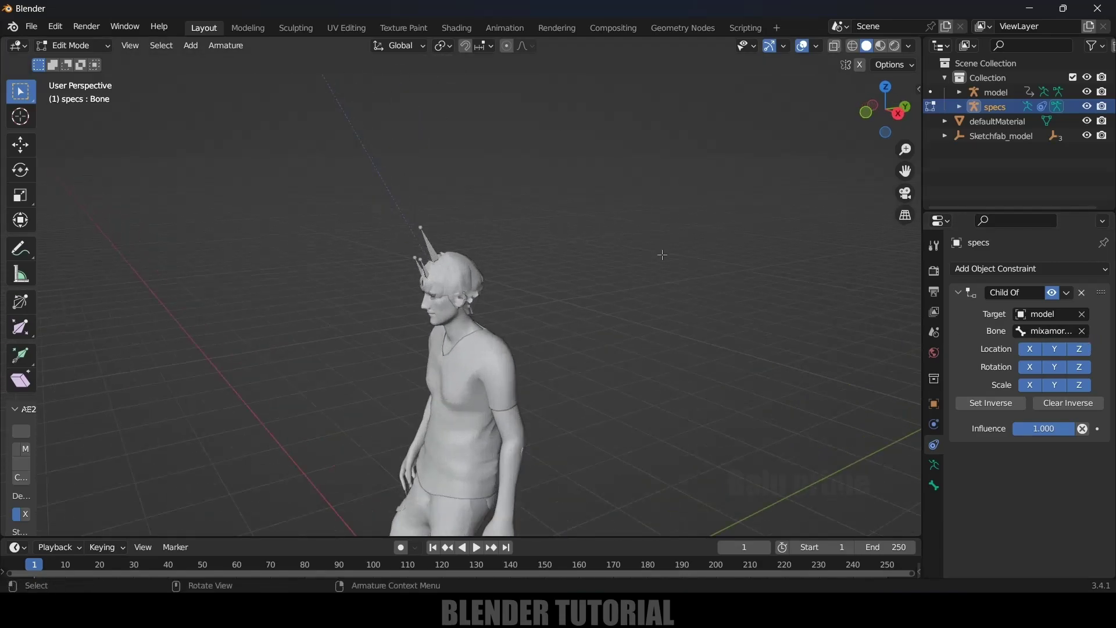
{"action": "middle_click_drag", "start_coordinate": [591, 311], "coordinate": [619, 316]}
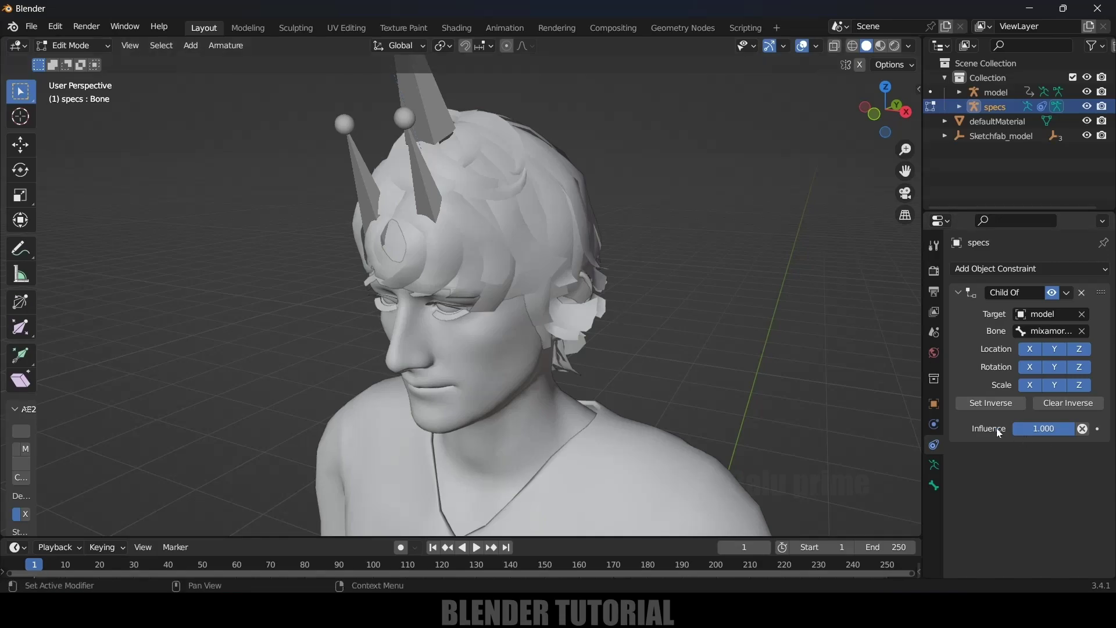
- Set the Child Of inverse, hide the model and specs armatures, and play the animation
{"action": "left_click", "coordinate": [994, 403]}
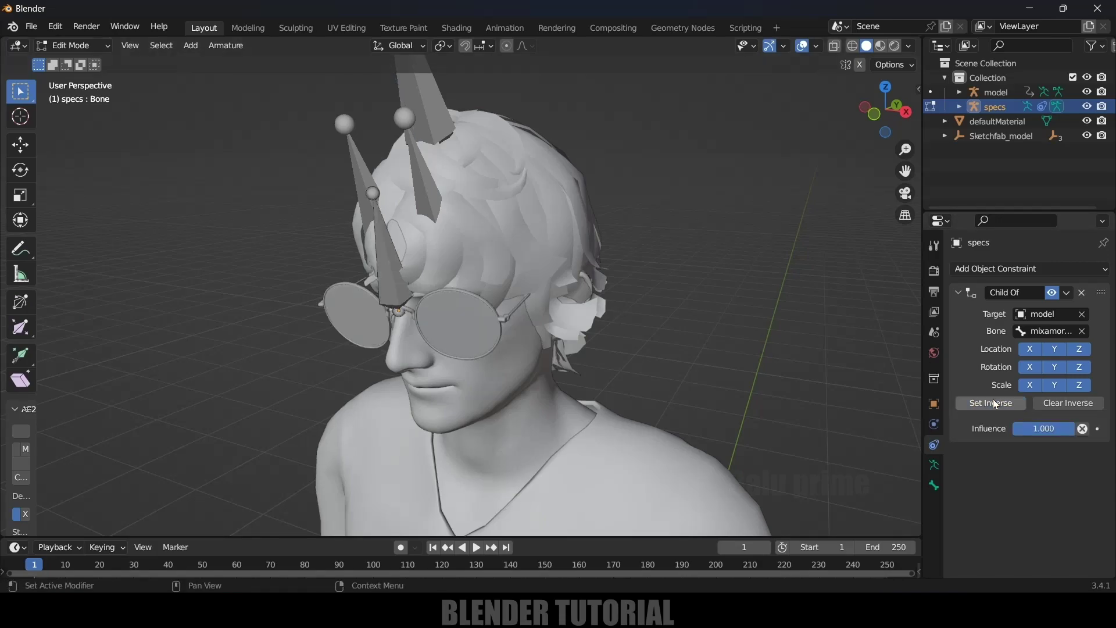
{"action": "middle_click_drag", "start_coordinate": [650, 399], "coordinate": [613, 387]}
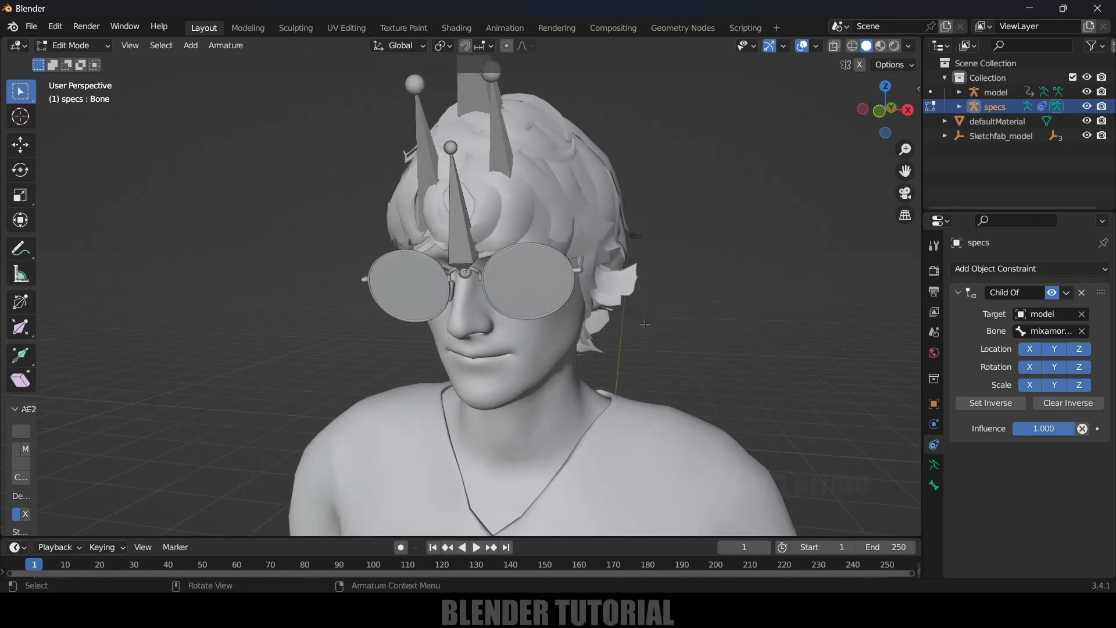
{"action": "left_click", "coordinate": [1087, 107]}
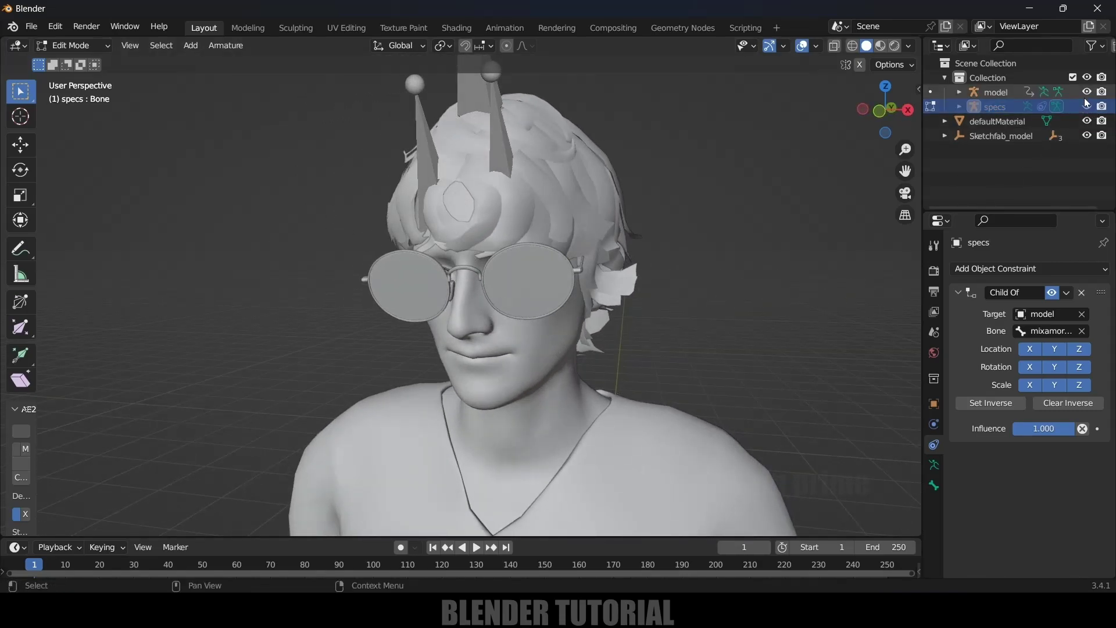
{"action": "left_click", "coordinate": [1087, 92]}
{"action": "scroll", "coordinate": [896, 173], "scroll_direction": "down", "scroll_amount": 3}
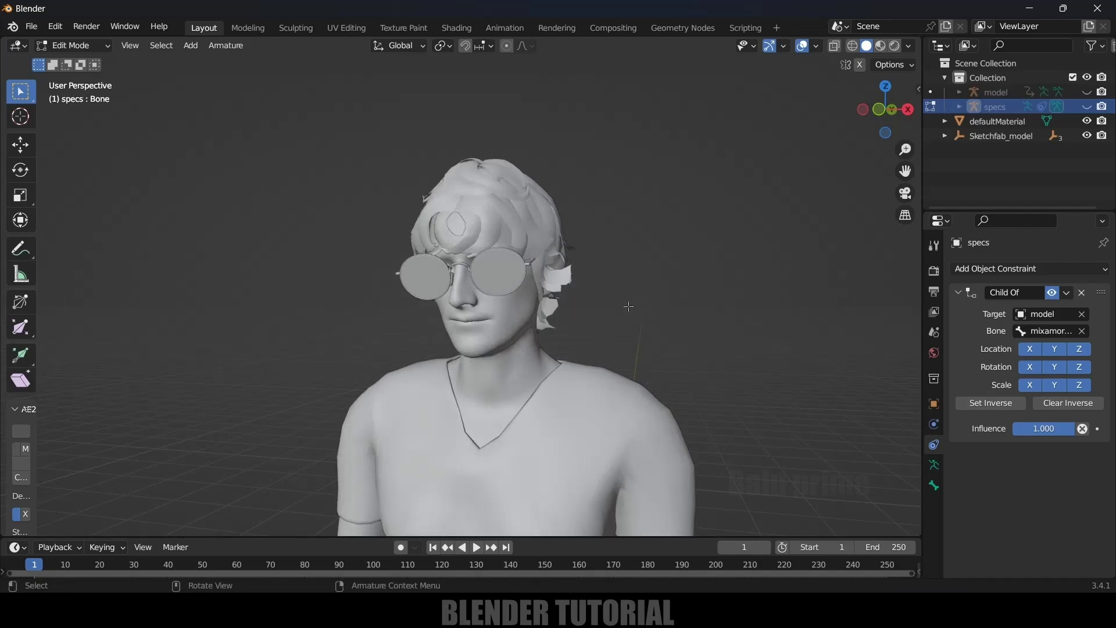
{"action": "key", "text": "space"}
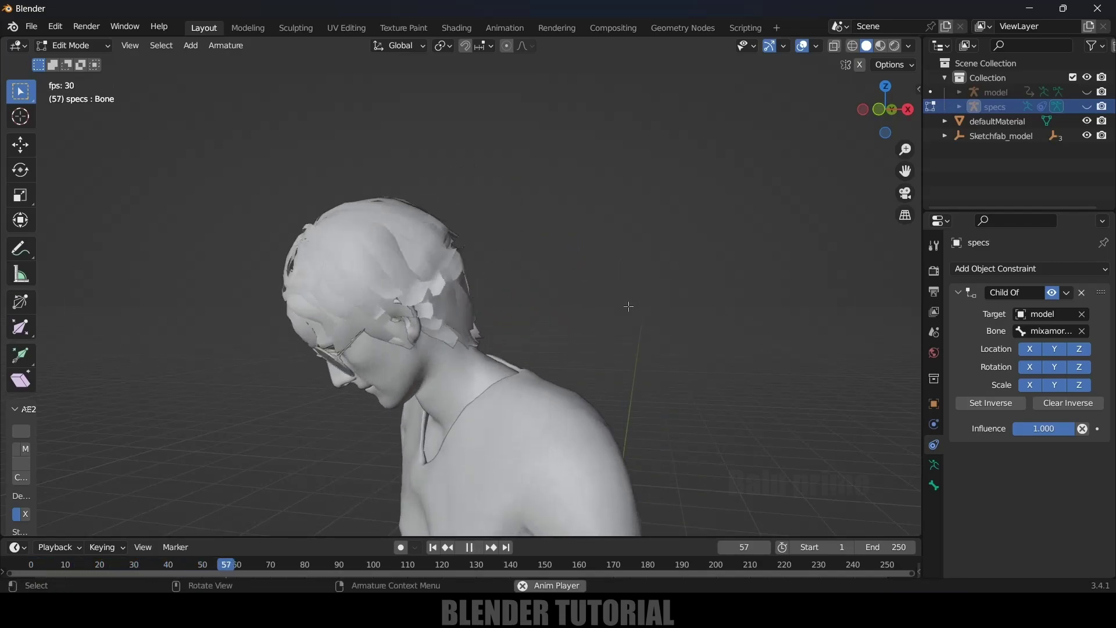